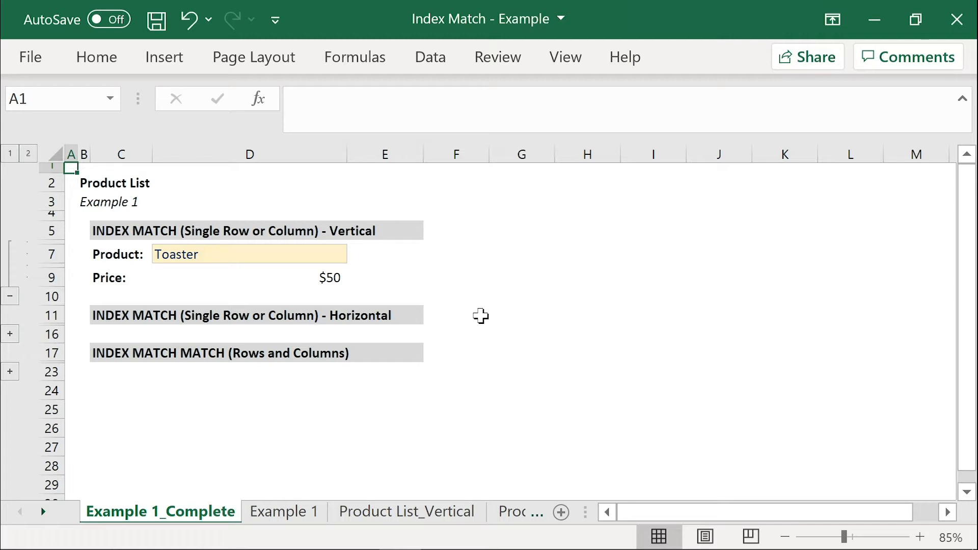
# Set the product in the vertical INDEX MATCH section of Example 1_Complete to T800 and select its price cell D9
pyautogui.click(448, 512)
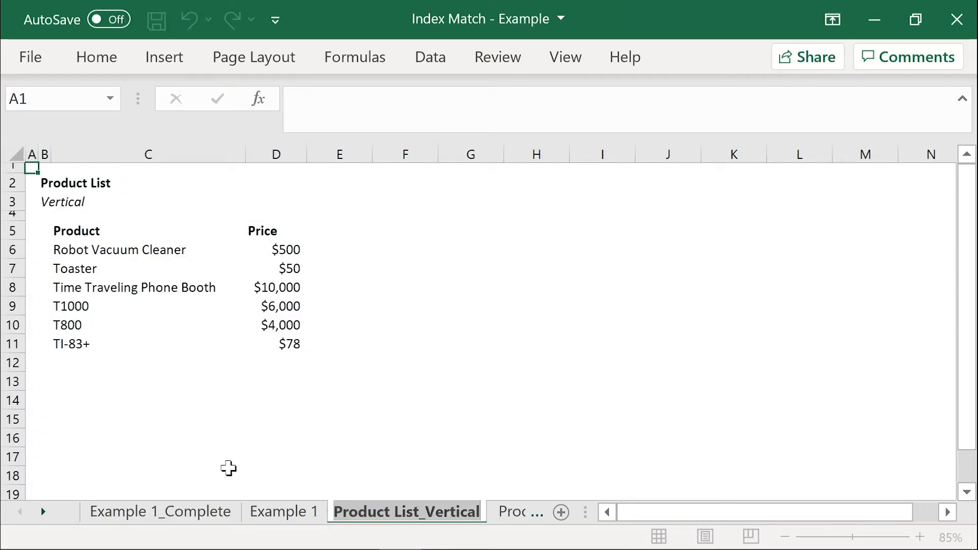
pyautogui.click(216, 513)
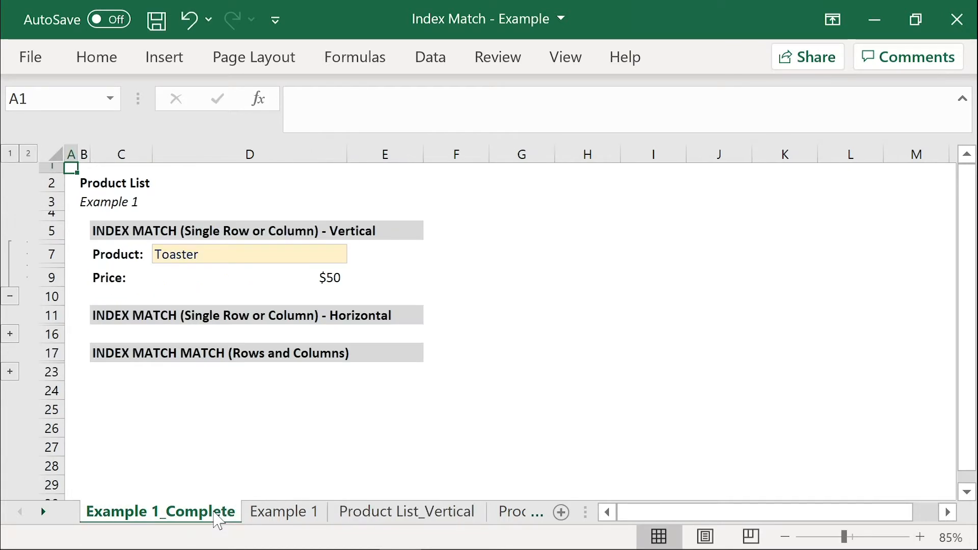
pyautogui.click(230, 257)
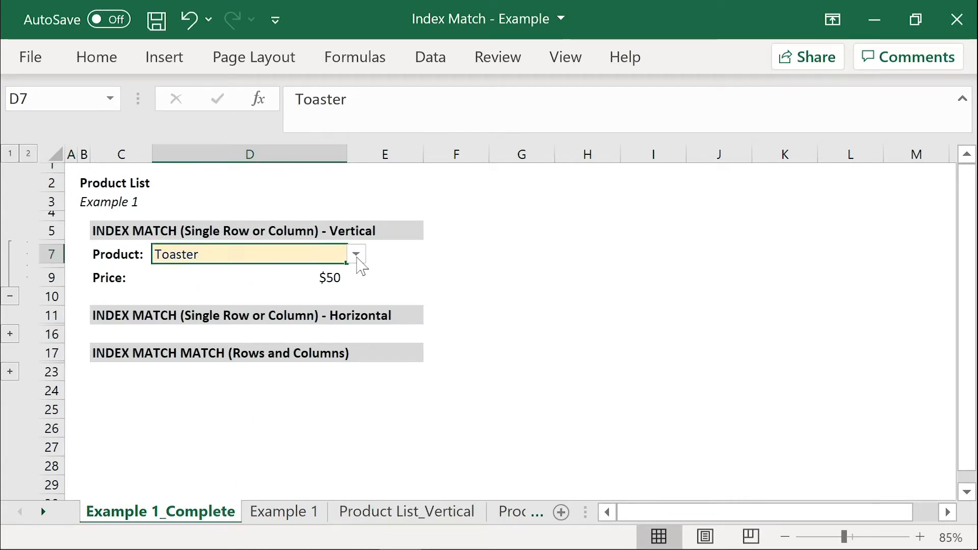
pyautogui.click(356, 255)
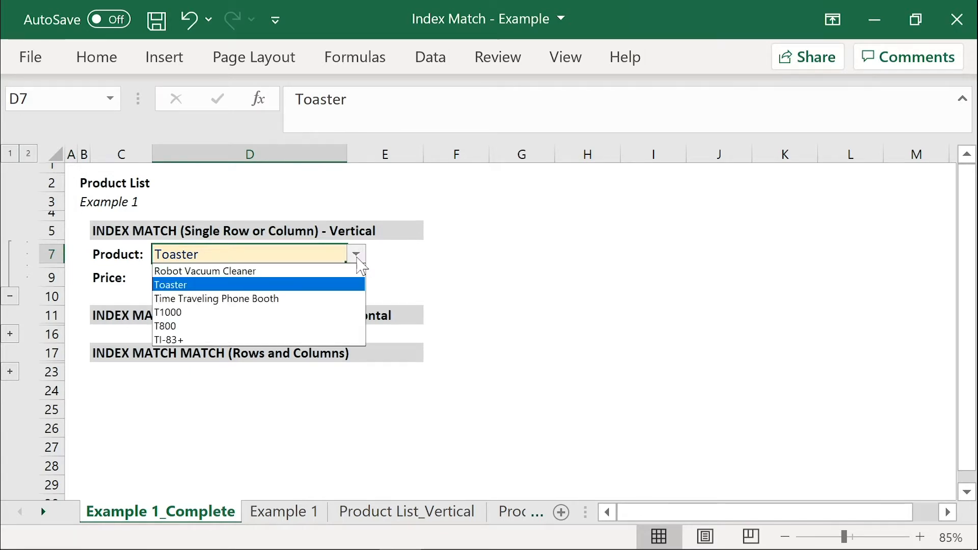
pyautogui.click(322, 329)
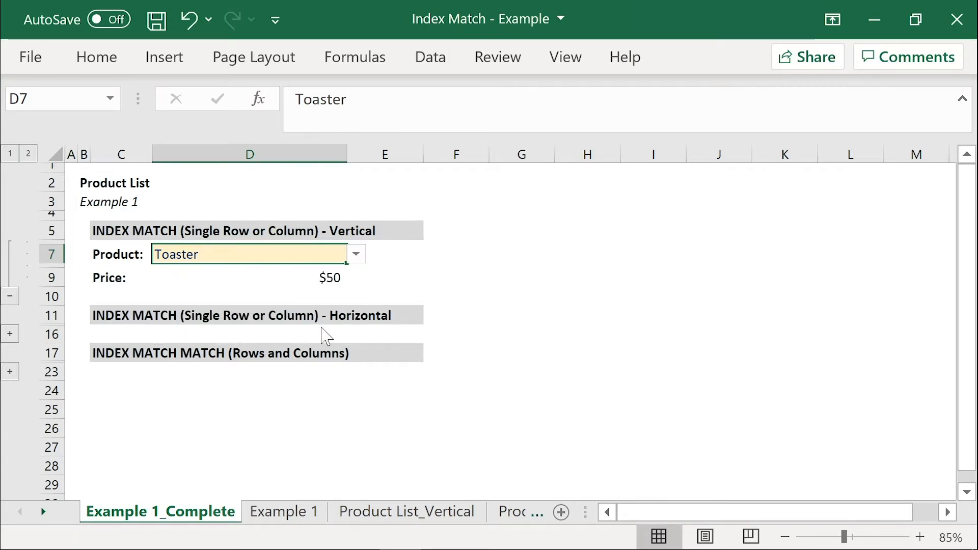
pyautogui.click(231, 279)
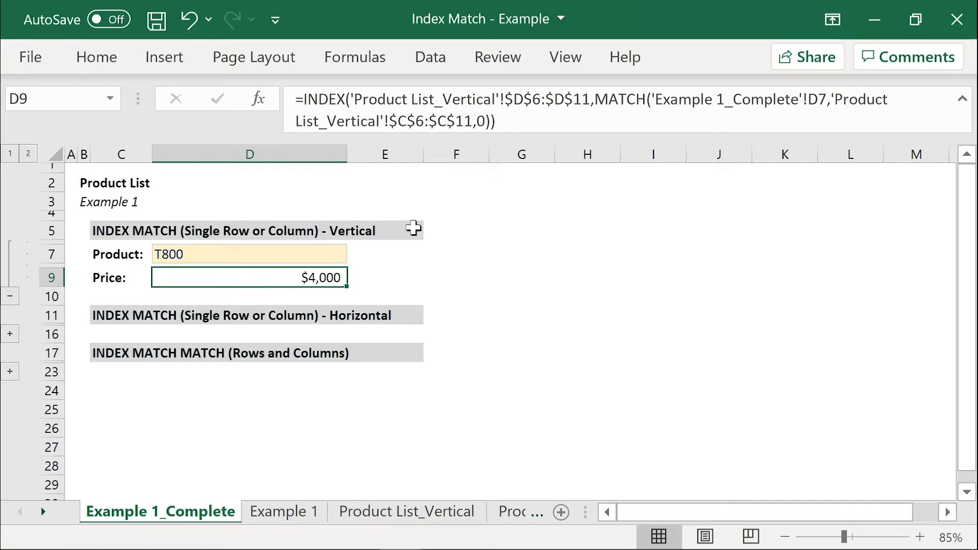
pyautogui.moveTo(372, 134); pyautogui.dragTo(368, 104)
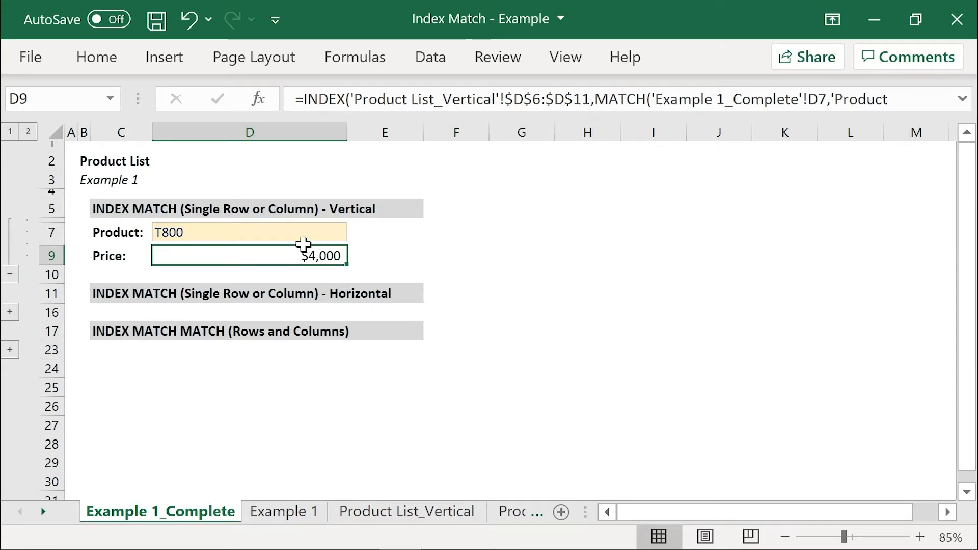
# Review the Product List_Vertical and Product List_Horizontal sheets, and check the source sheet reference in the vertical section's price formula
pyautogui.click(422, 516)
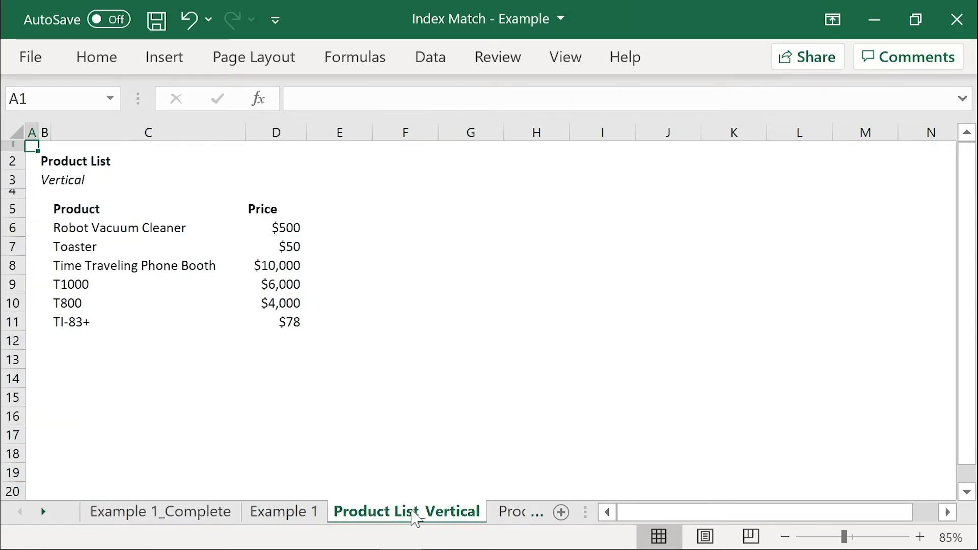
pyautogui.click(504, 513)
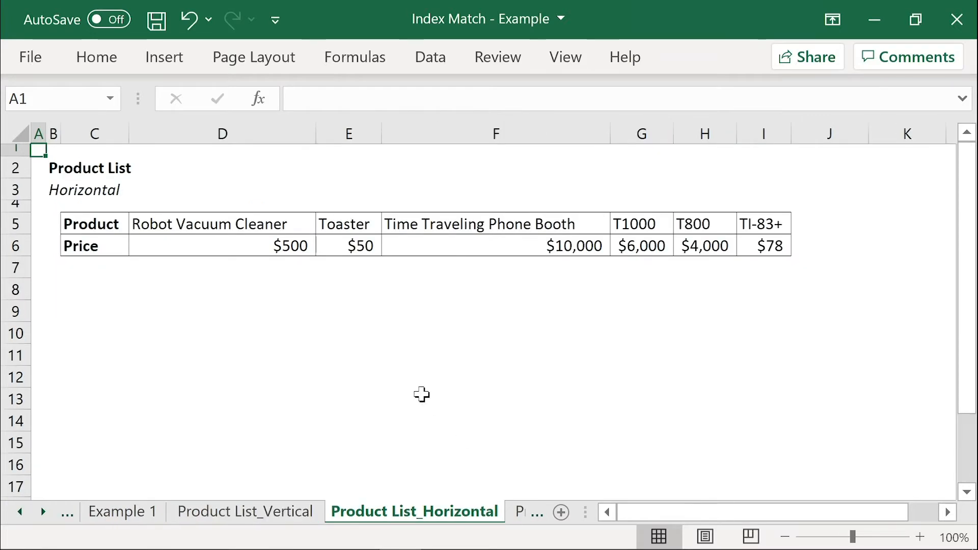
pyautogui.keyDown('ctrl'); pyautogui.click(18, 512); pyautogui.keyUp('ctrl')
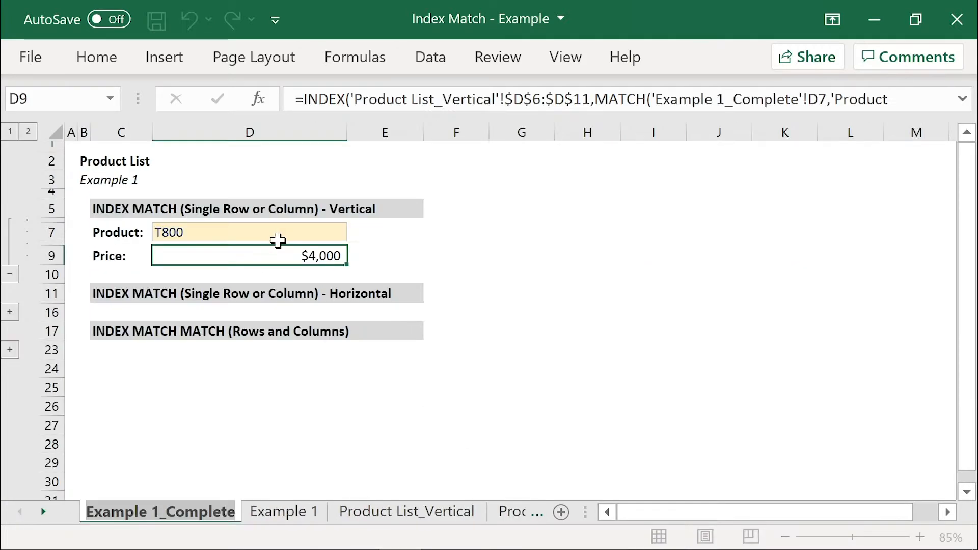
pyautogui.moveTo(388, 114); pyautogui.dragTo(389, 135)
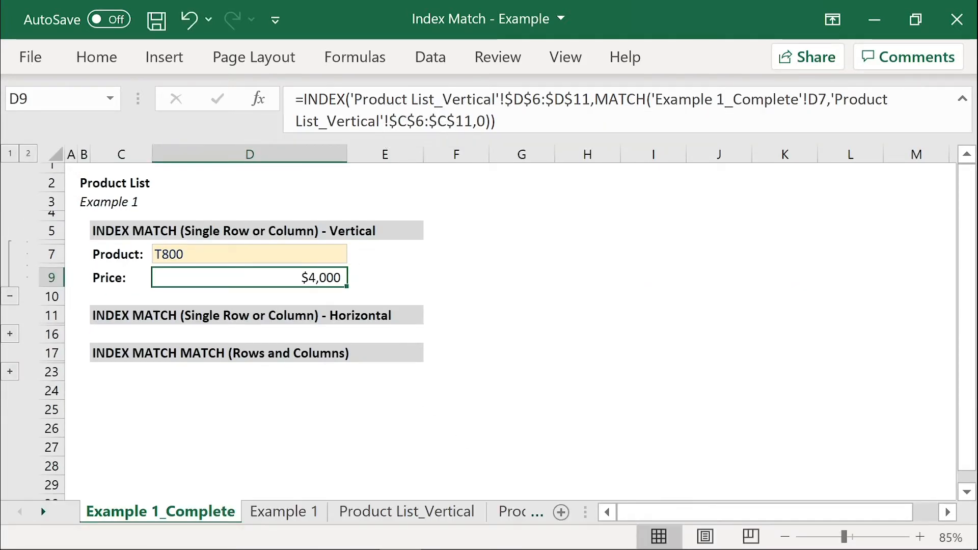
pyautogui.click(352, 99)
pyautogui.moveTo(352, 99); pyautogui.dragTo(492, 99)
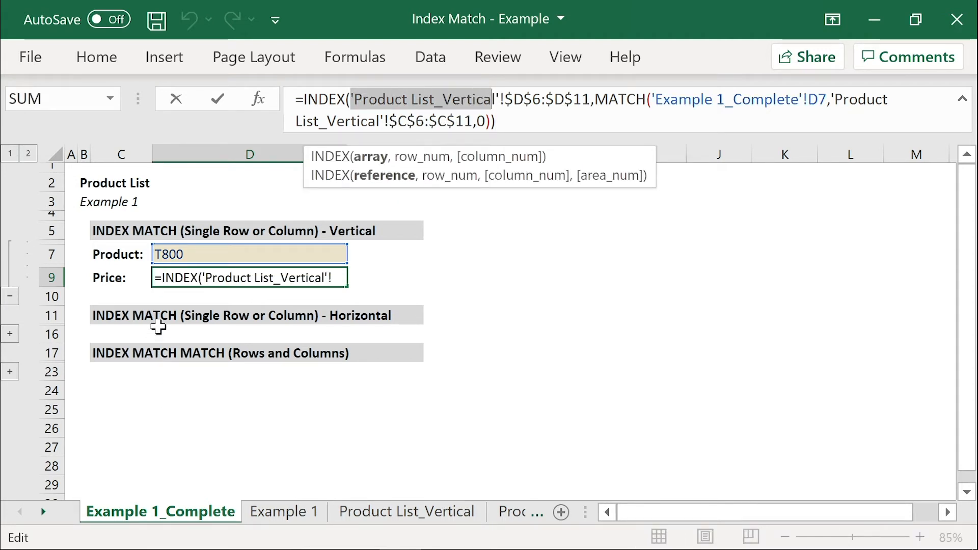
pyautogui.press('Escape')
# Collapse the vertical section, expand the horizontal INDEX MATCH section and set its product to TI-83+
pyautogui.click(10, 296)
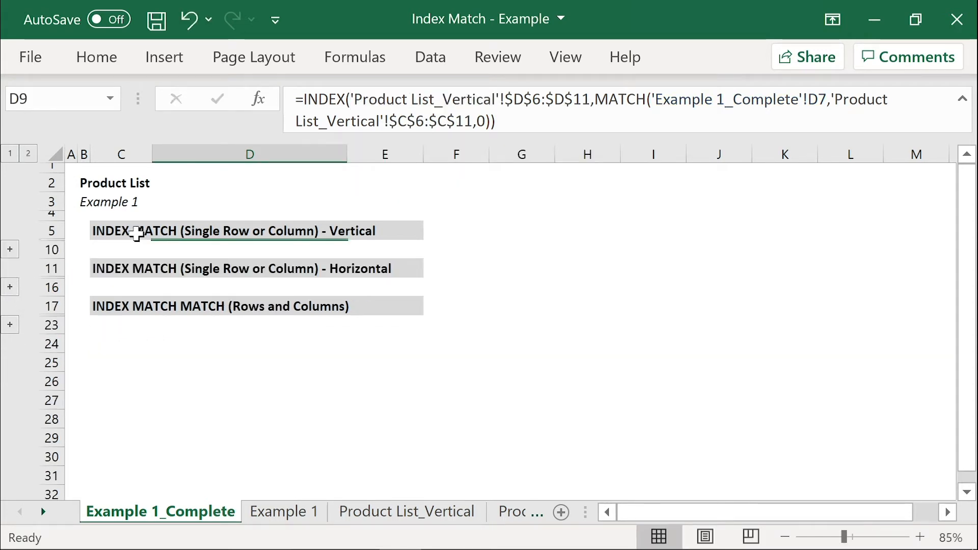
pyautogui.click(9, 288)
pyautogui.click(227, 314)
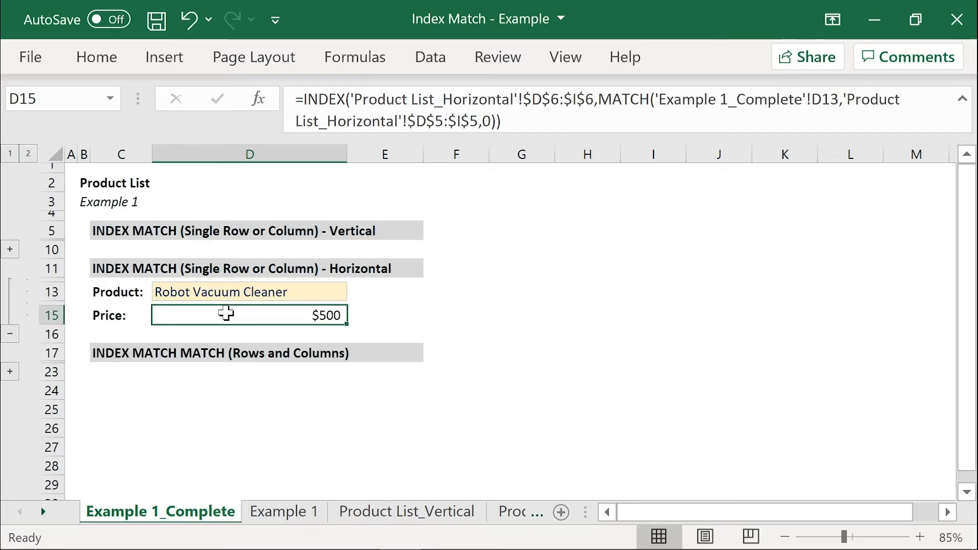
pyautogui.click(264, 292)
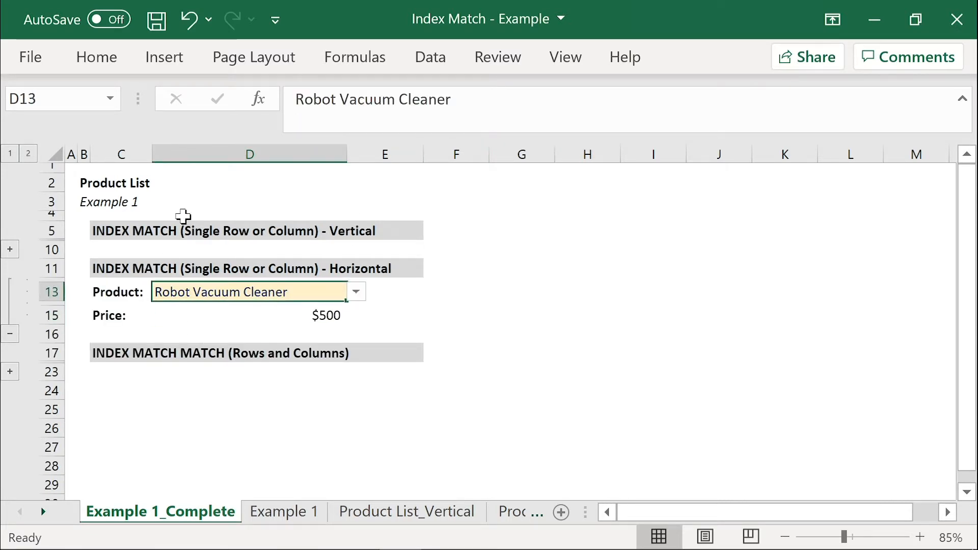
pyautogui.click(358, 294)
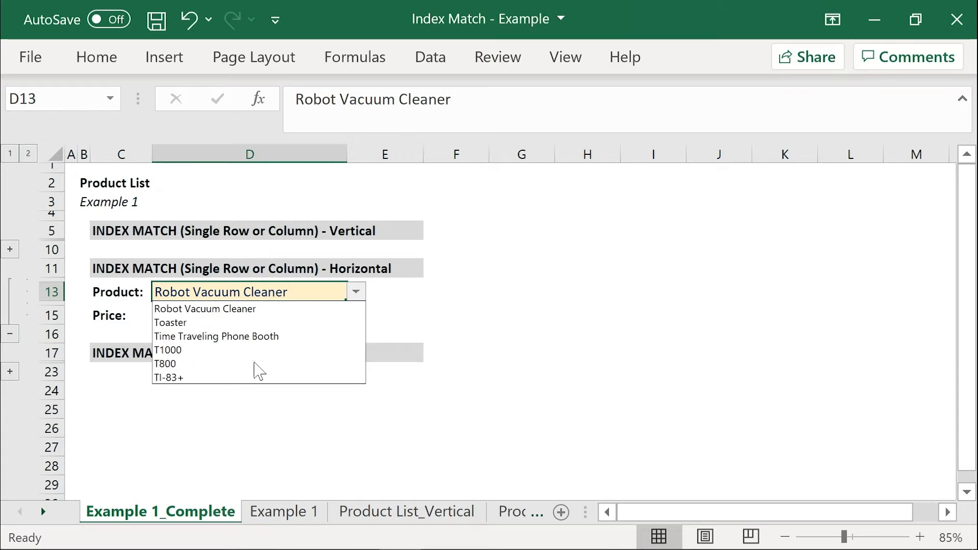
pyautogui.click(256, 378)
pyautogui.click(320, 317)
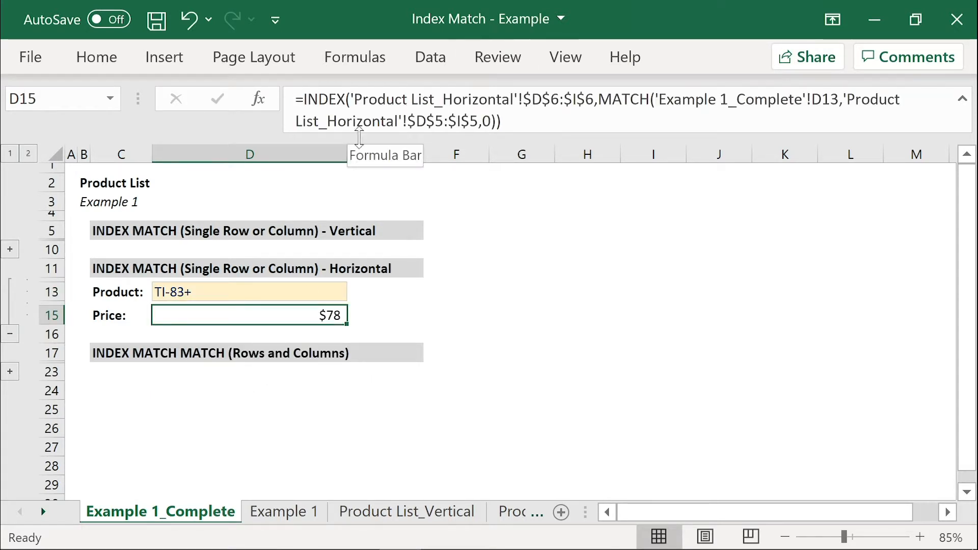
# Check the product and price rows on the Product List_Horizontal sheet and return to Example 1_Complete
pyautogui.click(508, 516)
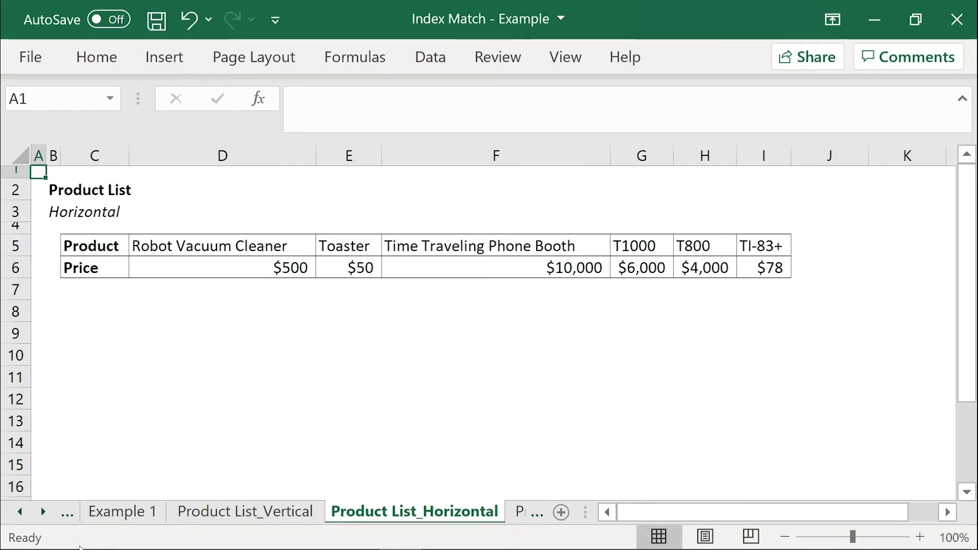
pyautogui.click(20, 512)
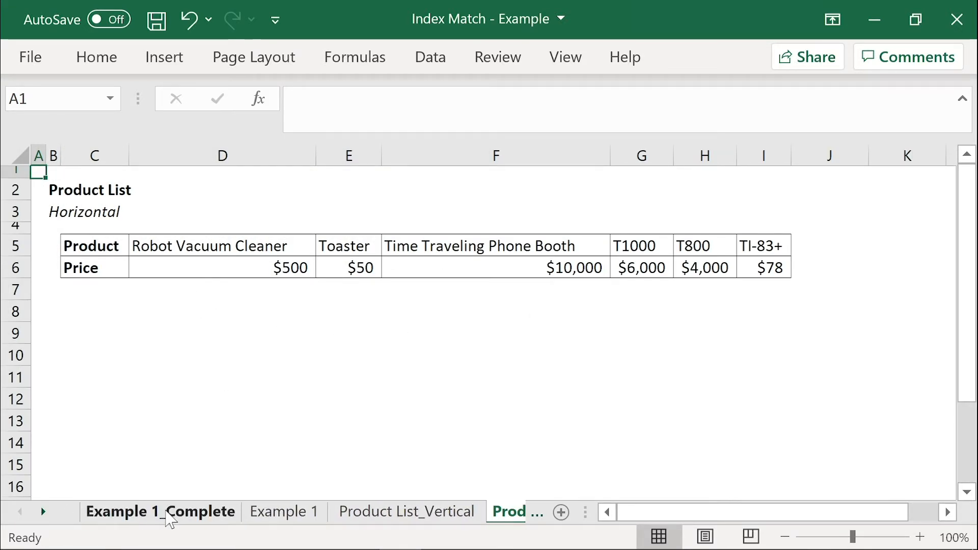
pyautogui.click(167, 514)
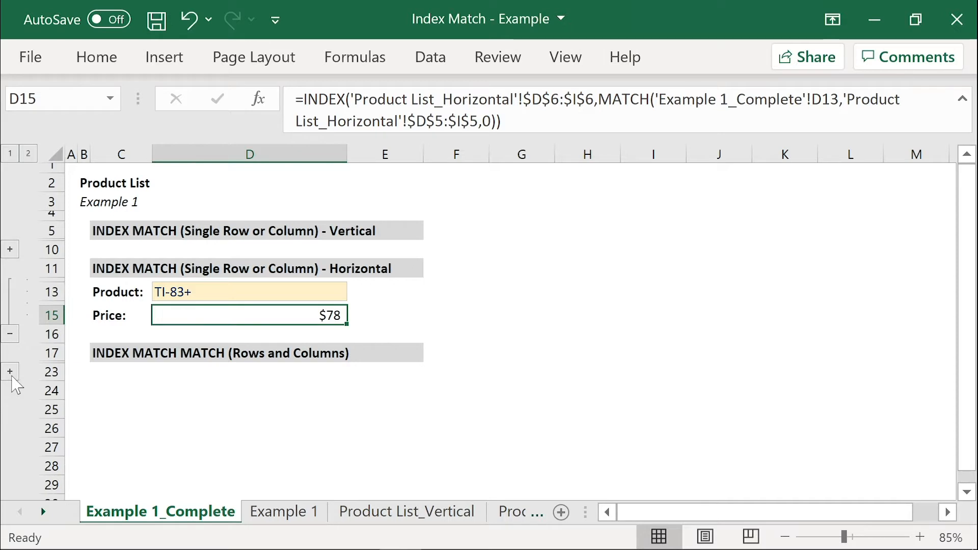
# Collapse the horizontal section and expand the INDEX MATCH MATCH (Rows and Columns) section
pyautogui.click(12, 334)
pyautogui.click(10, 325)
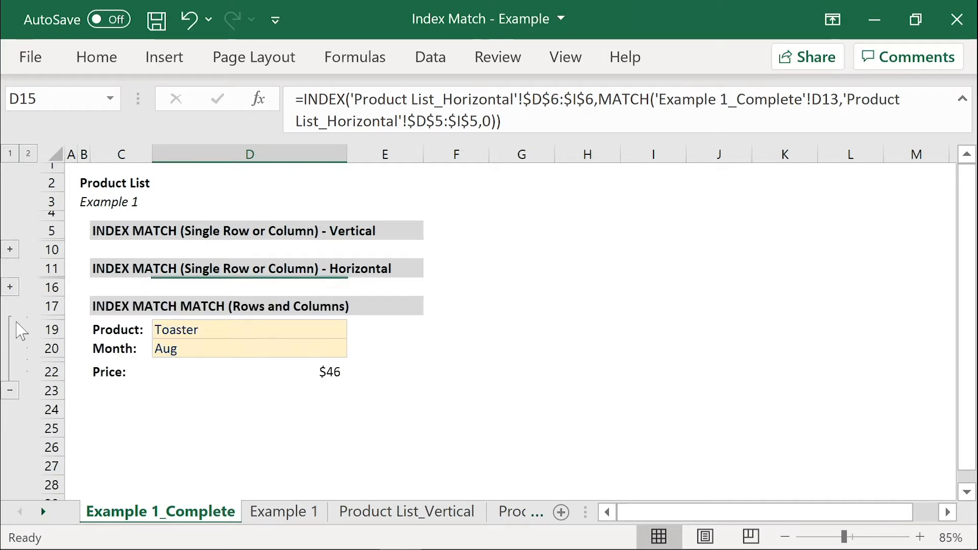
pyautogui.click(224, 331)
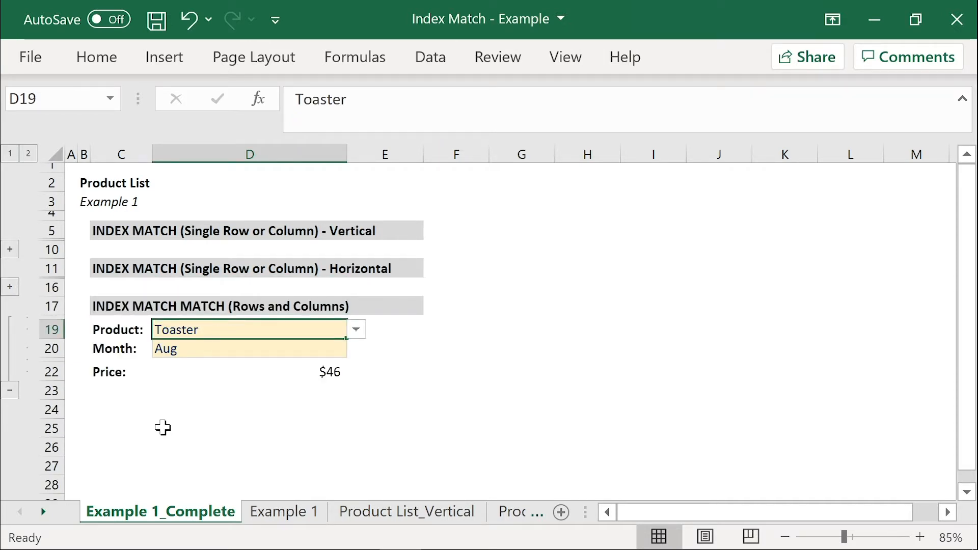
# Examine the product column and the monthly prices of the Robot Vacuum Cleaner on the Product List_Complex sheet
pyautogui.keyDown('ctrl'); pyautogui.click(43, 513); pyautogui.keyUp('ctrl')
pyautogui.click(381, 514)
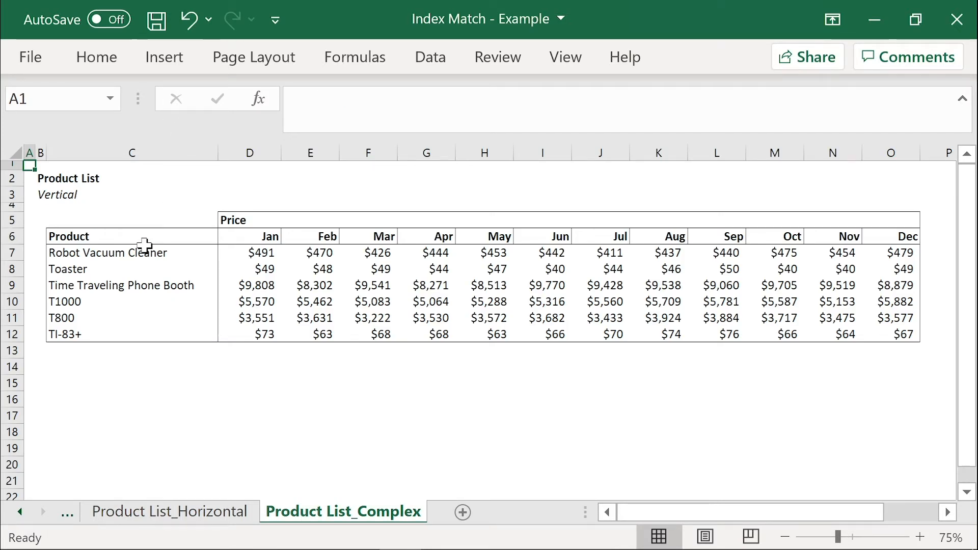
pyautogui.moveTo(145, 245); pyautogui.dragTo(168, 335)
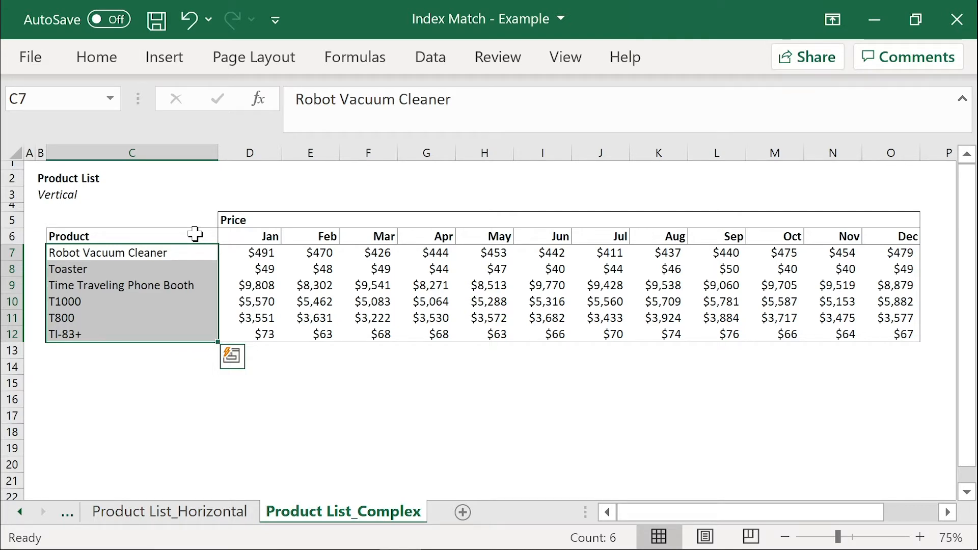
pyautogui.moveTo(254, 252); pyautogui.dragTo(915, 253)
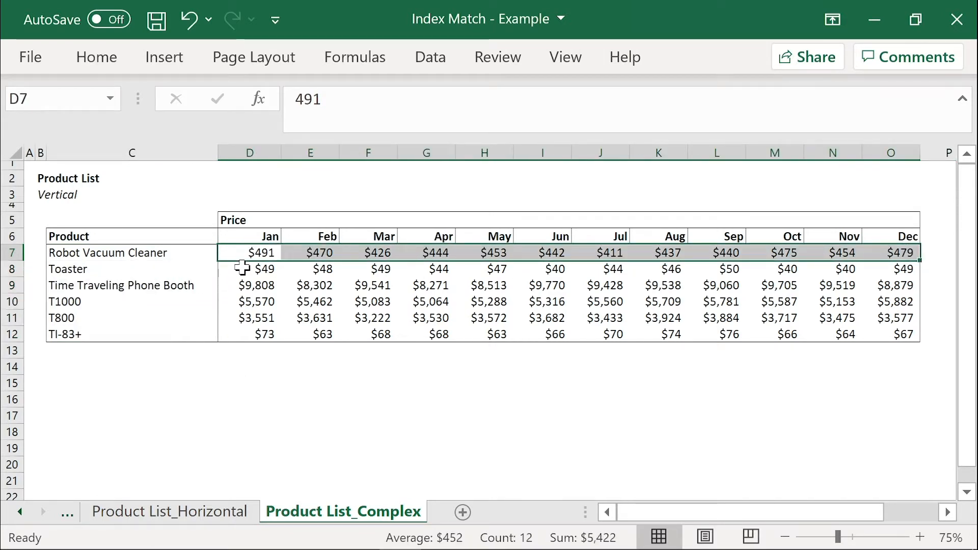
pyautogui.click(262, 253)
pyautogui.click(321, 254)
pyautogui.click(372, 252)
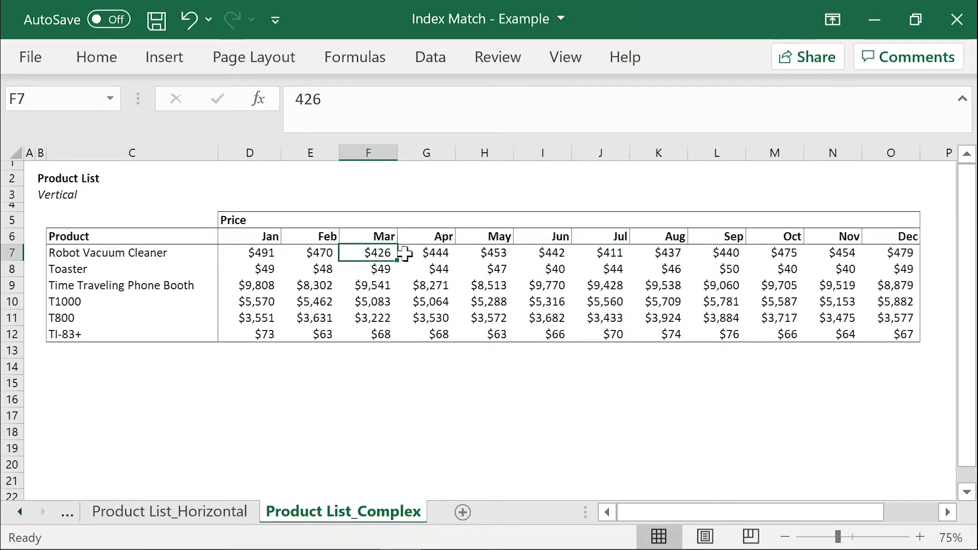
pyautogui.click(433, 253)
pyautogui.click(525, 253)
pyautogui.moveTo(174, 253); pyautogui.dragTo(166, 338)
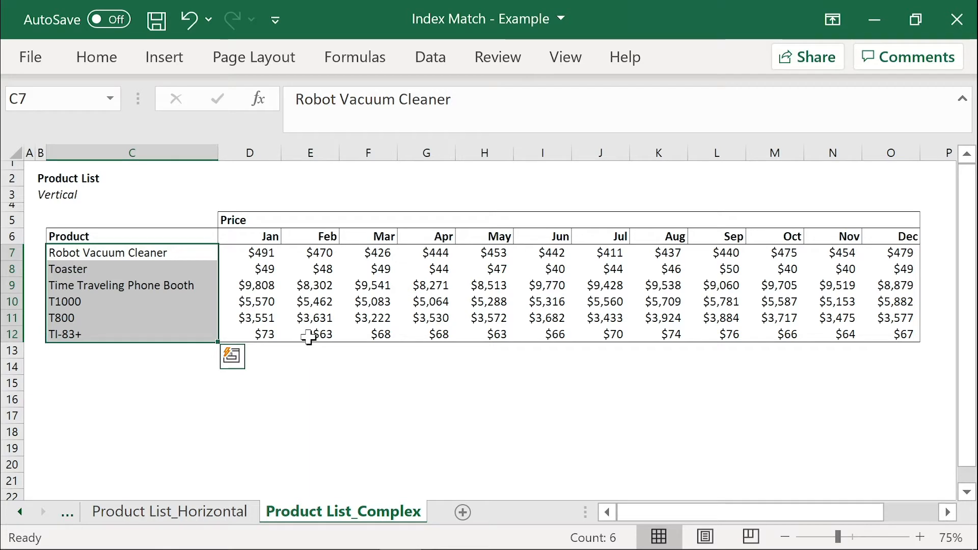
pyautogui.hotkey('ctrl', 'Home')
# On Example 1_Complete, set the INDEX MATCH MATCH section's product to T800 and its month to Oct
pyautogui.keyDown('ctrl'); pyautogui.click(20, 514); pyautogui.keyUp('ctrl')
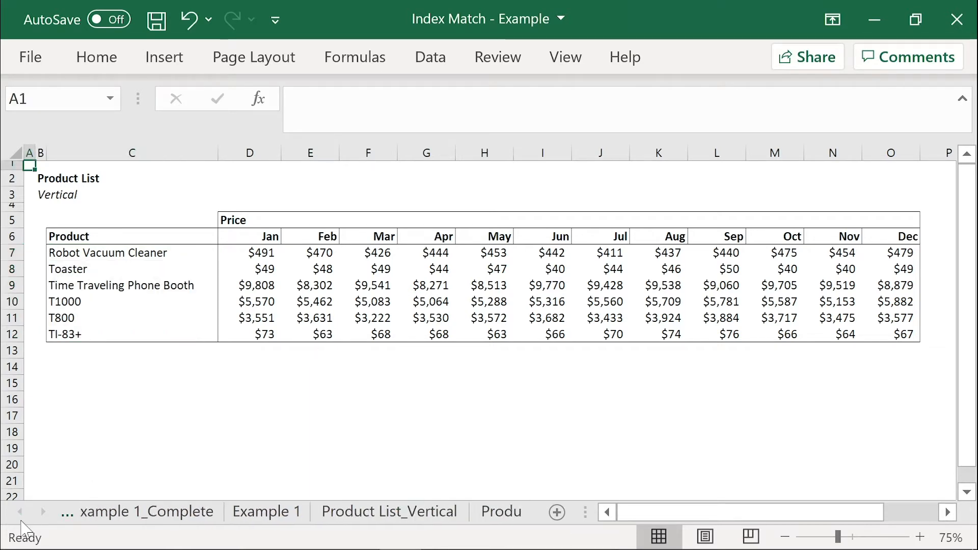
pyautogui.click(144, 514)
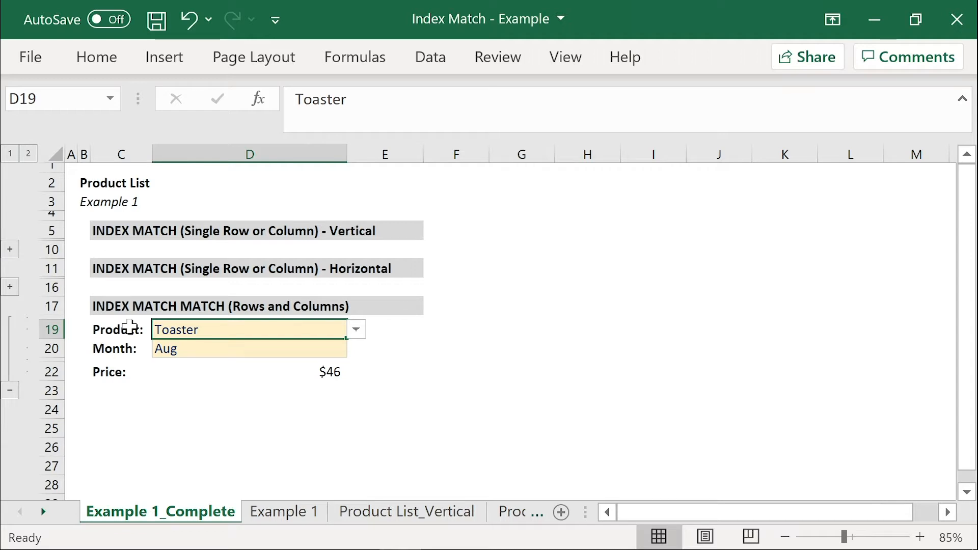
pyautogui.click(357, 330)
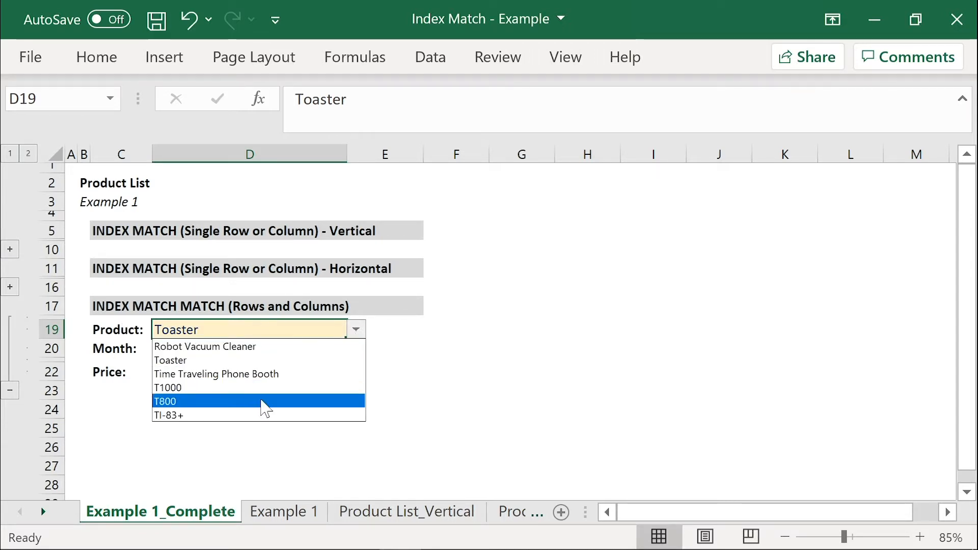
pyautogui.click(265, 401)
pyautogui.click(279, 346)
pyautogui.click(360, 348)
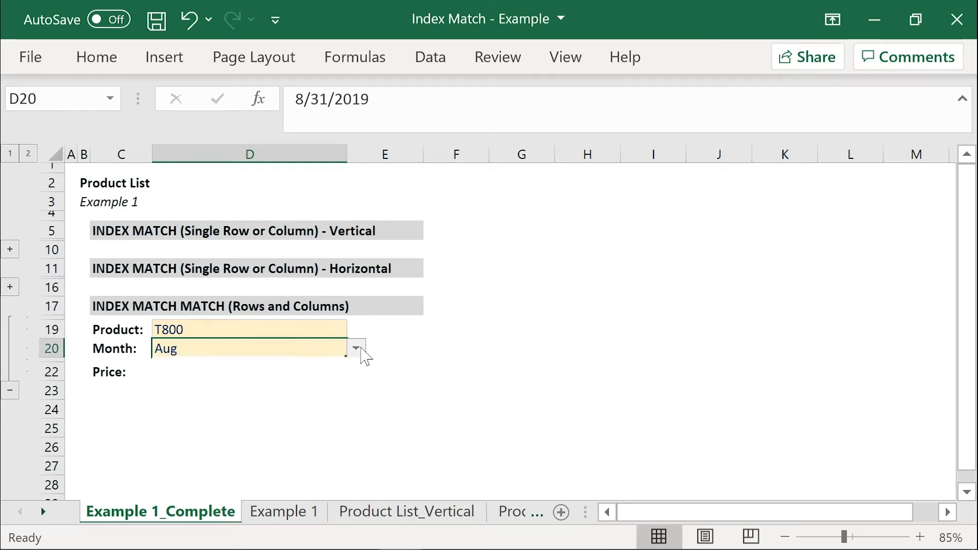
pyautogui.click(272, 436)
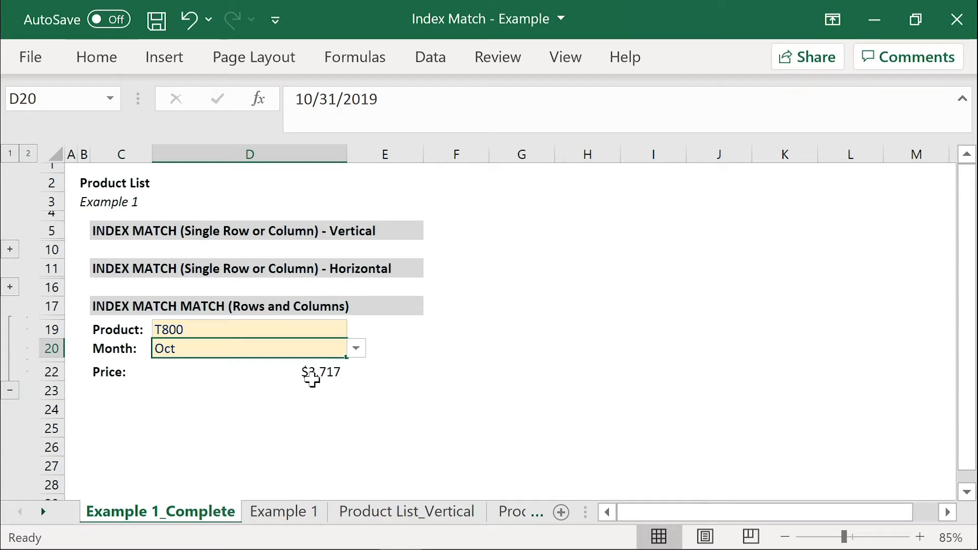
# Inspect the product, month and price cells of the INDEX MATCH MATCH section
pyautogui.click(167, 328)
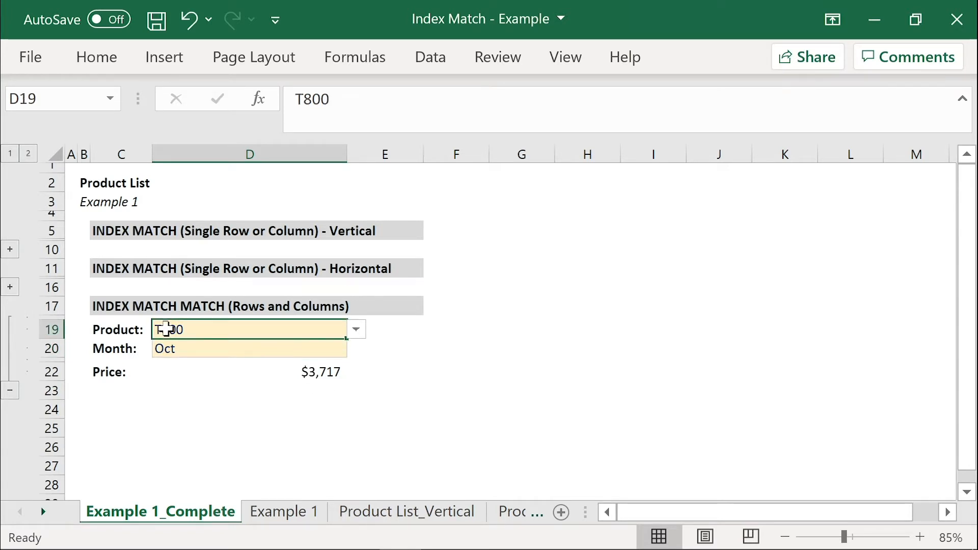
pyautogui.click(298, 353)
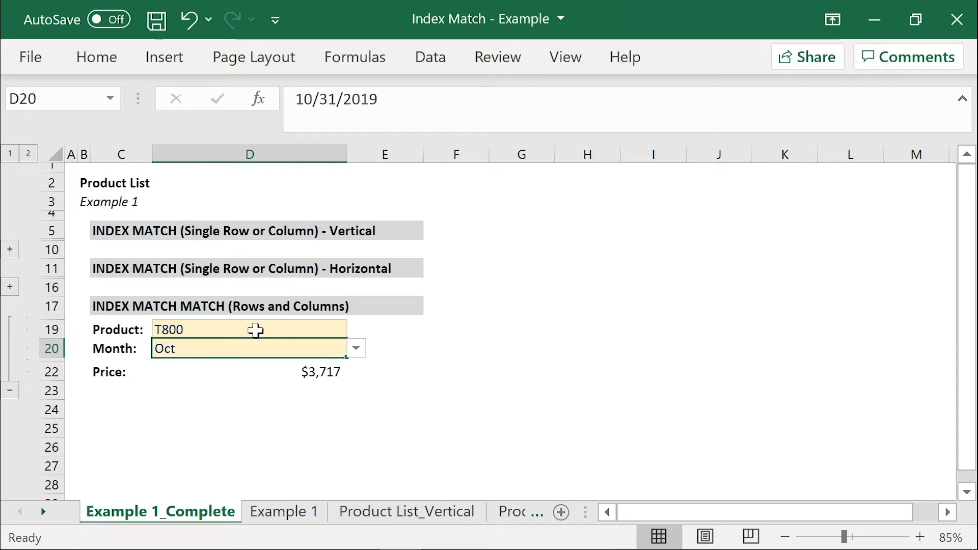
pyautogui.click(298, 375)
pyautogui.click(175, 350)
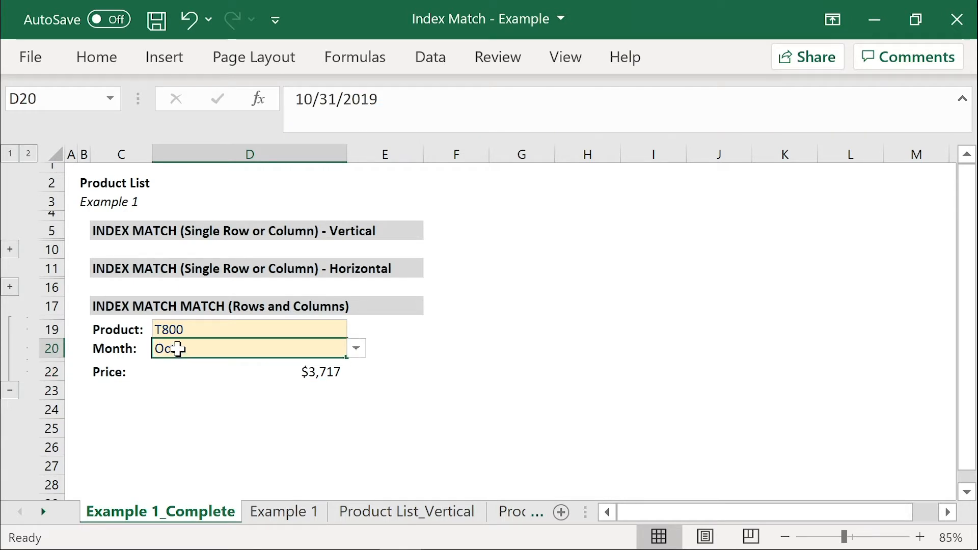
# Expand the horizontal and vertical INDEX MATCH sections on Example 1_Complete
pyautogui.hotkey('ctrl', 'Home')
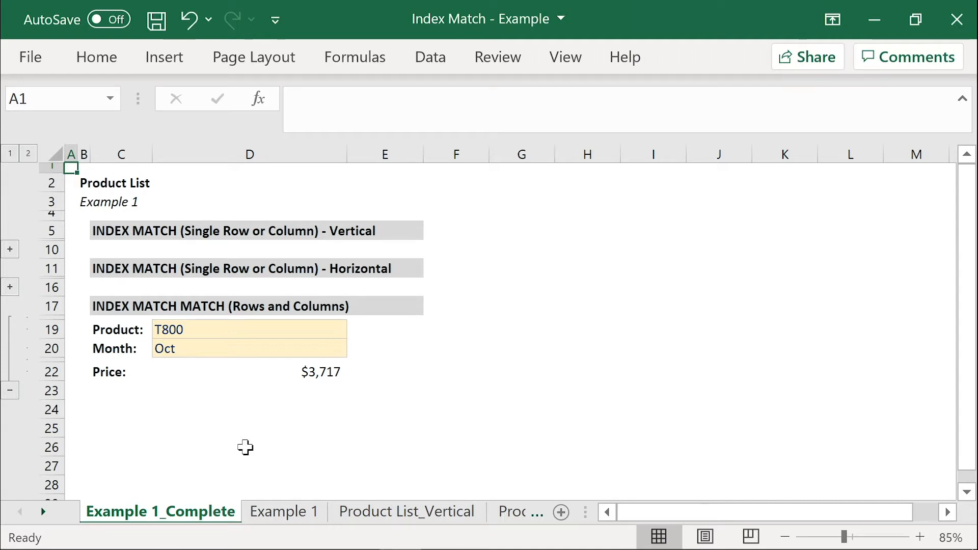
pyautogui.click(10, 288)
pyautogui.click(10, 249)
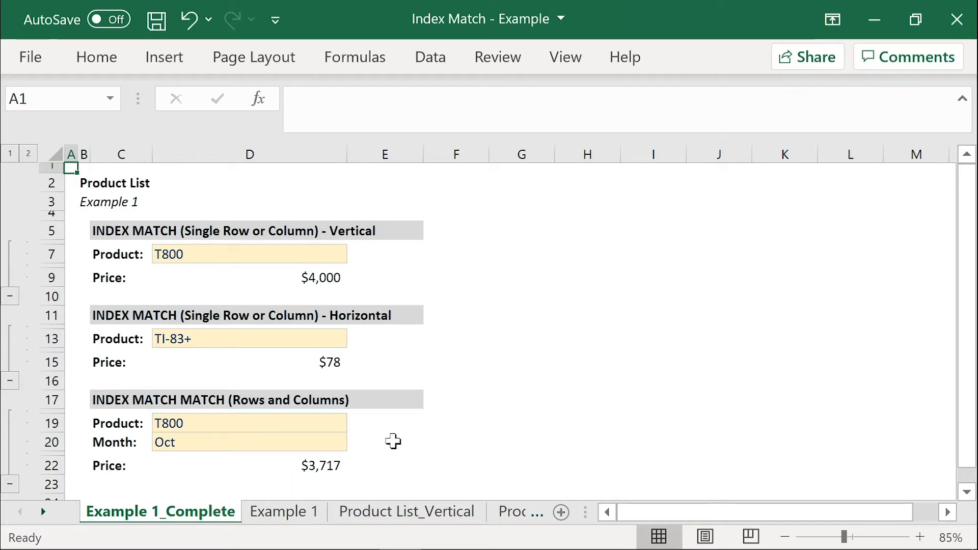
# Inspect the vertical and INDEX MATCH MATCH price cells, and the three price cells on the Example 1 sheet
pyautogui.click(332, 465)
pyautogui.click(328, 275)
pyautogui.click(290, 512)
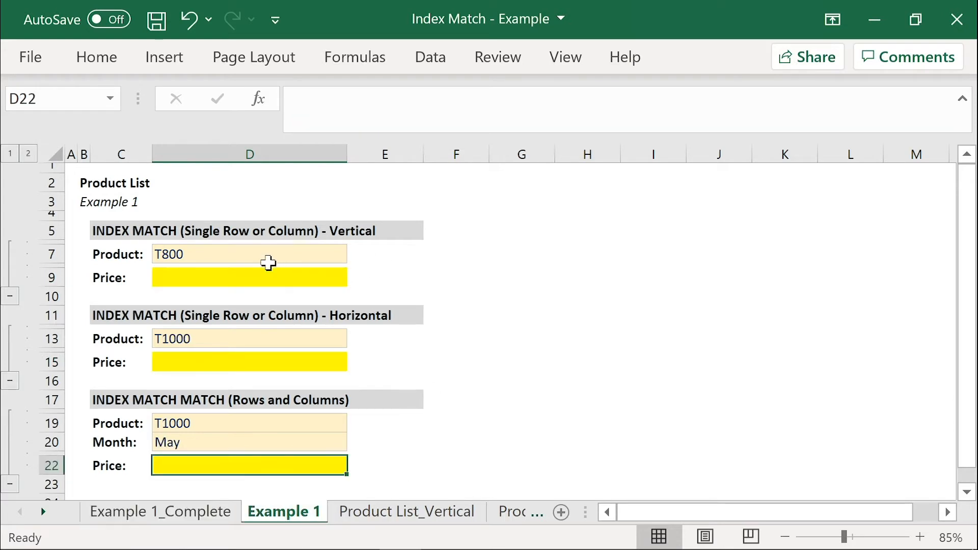
pyautogui.click(264, 279)
pyautogui.click(319, 365)
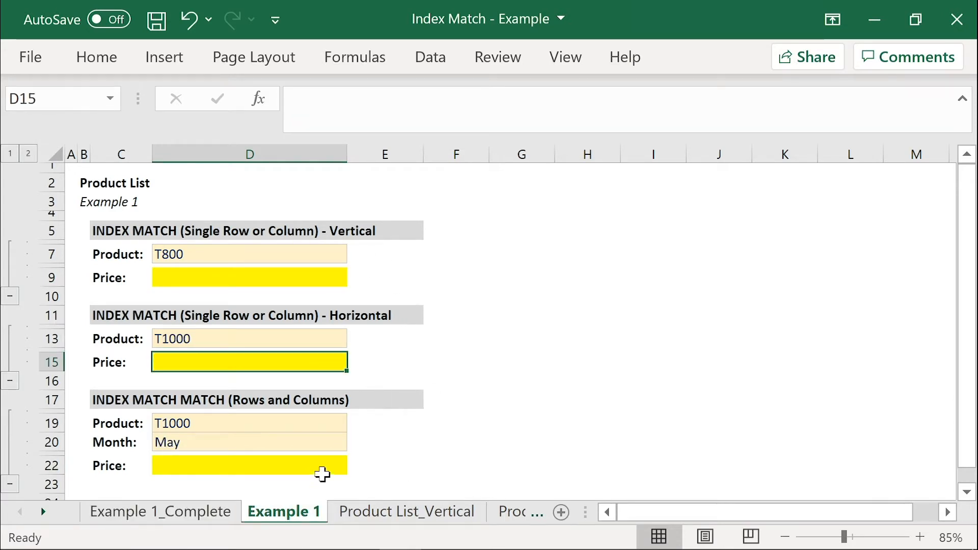
pyautogui.click(321, 468)
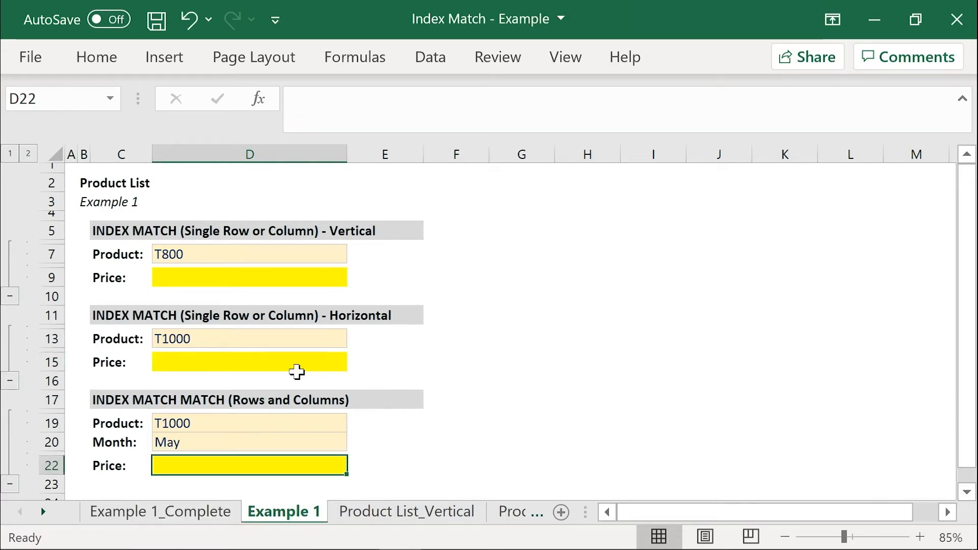
pyautogui.click(270, 278)
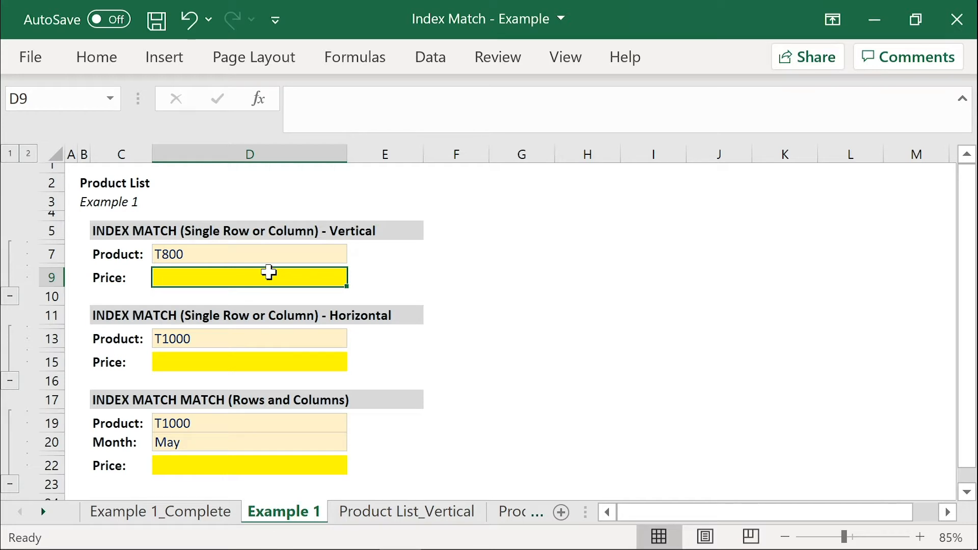
# Choose T800 as the product in the vertical section of Example 1
pyautogui.click(327, 253)
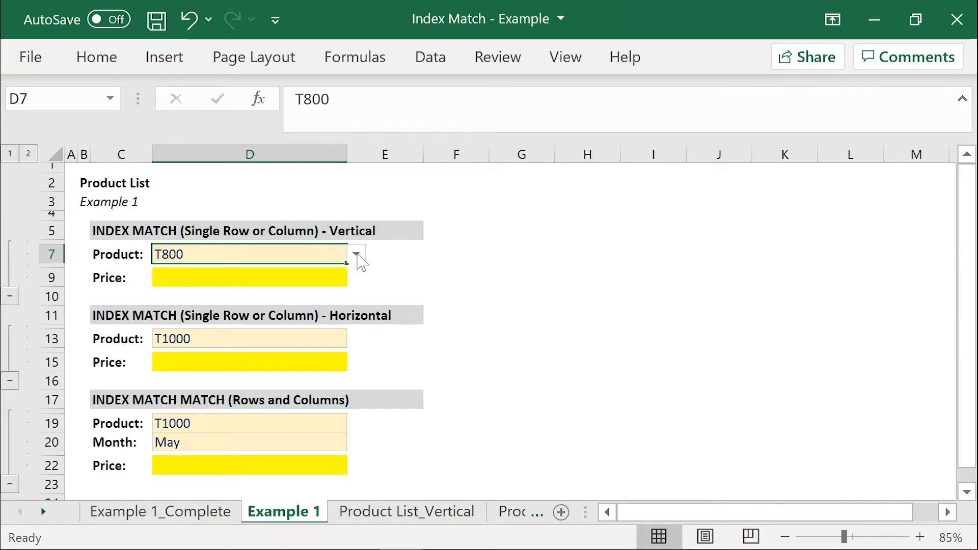
pyautogui.click(357, 255)
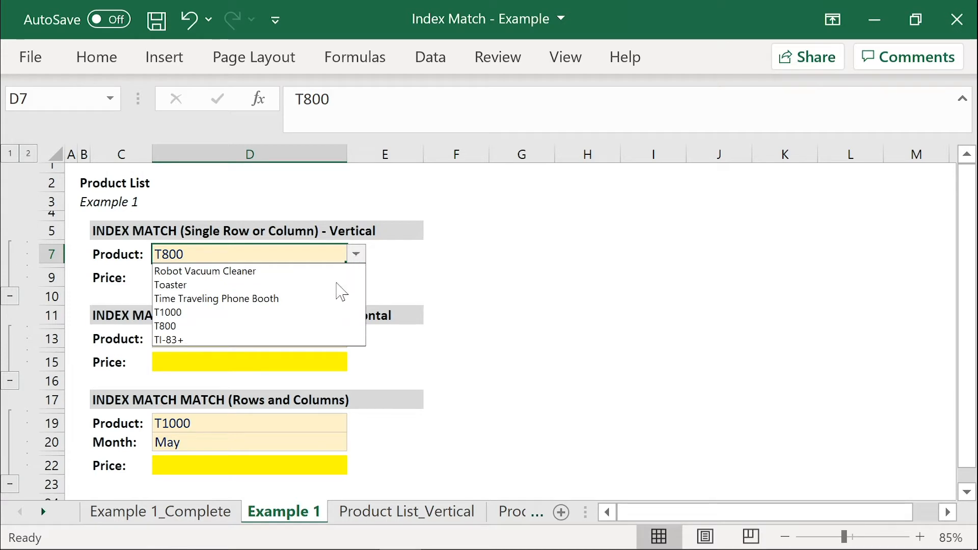
pyautogui.click(328, 326)
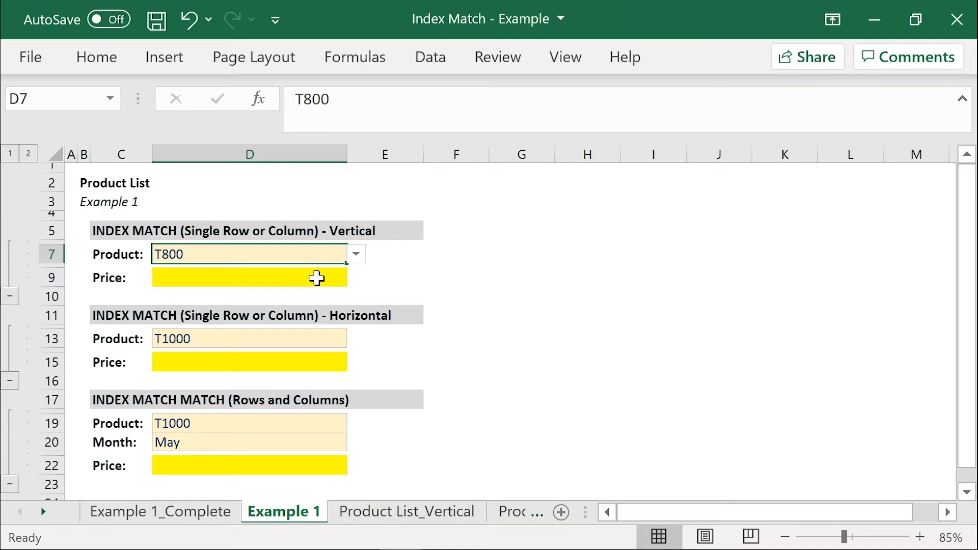
# Enter =INDEX('Product List_Vertical'!D6:D11,5) in the vertical section's price cell D9 on Example 1
pyautogui.click(317, 278)
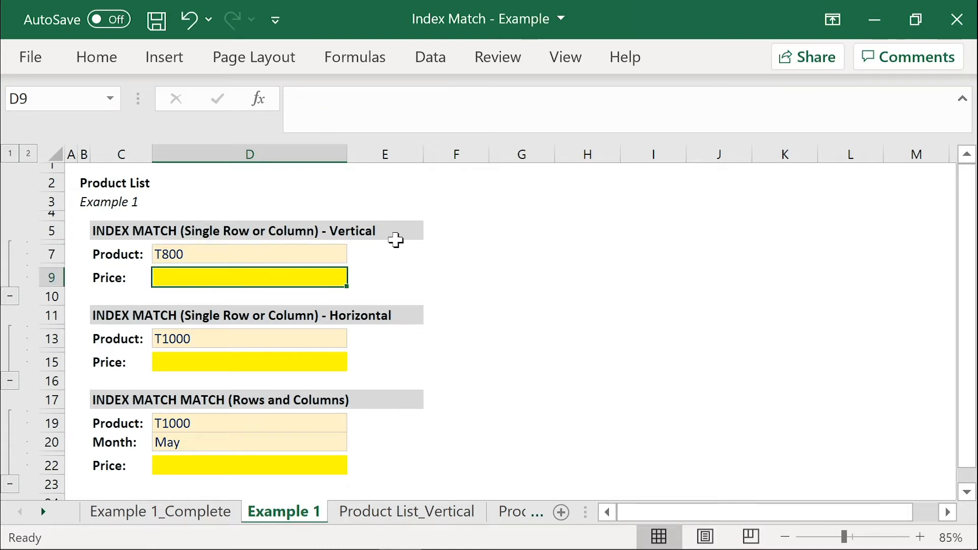
pyautogui.write('=INDEX')
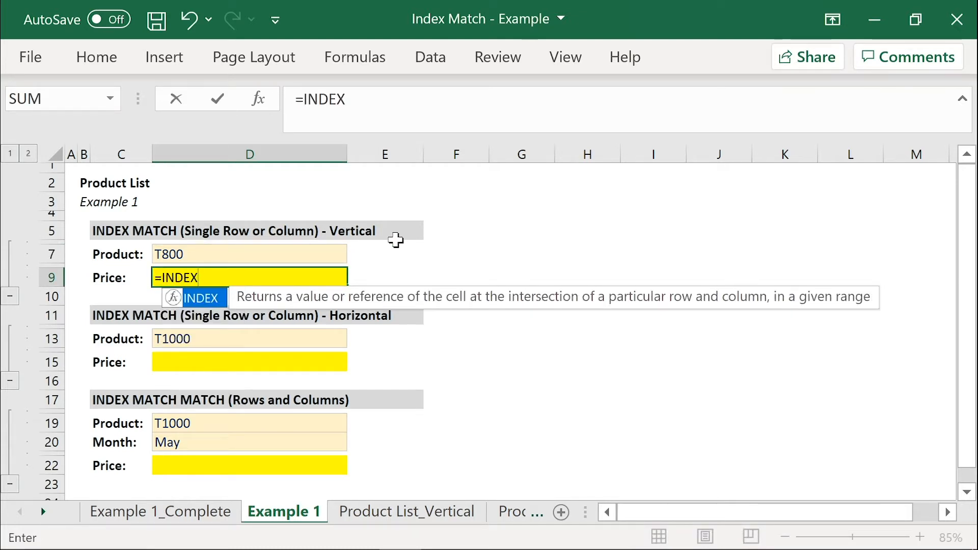
pyautogui.write('(')
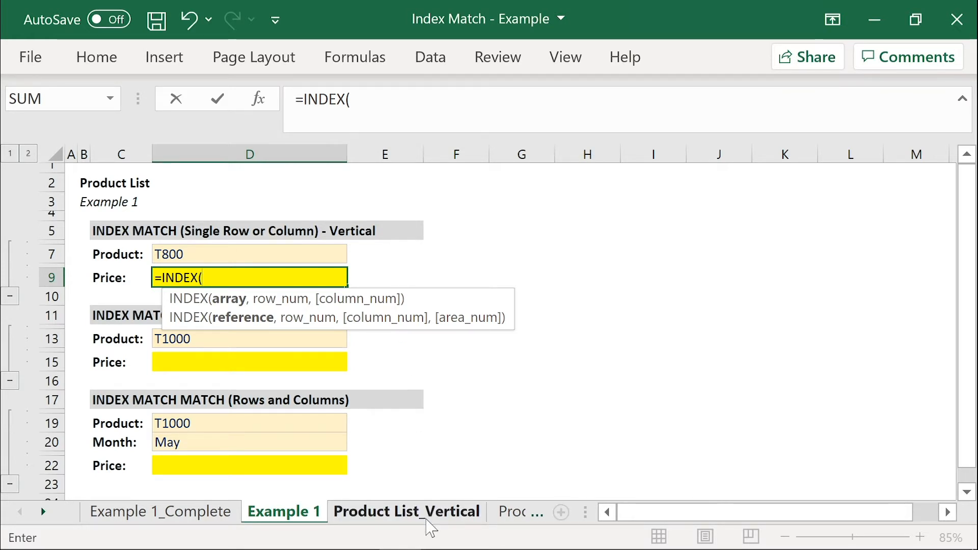
pyautogui.click(406, 511)
pyautogui.click(287, 344)
pyautogui.click(287, 250)
pyautogui.moveTo(287, 249); pyautogui.dragTo(287, 348)
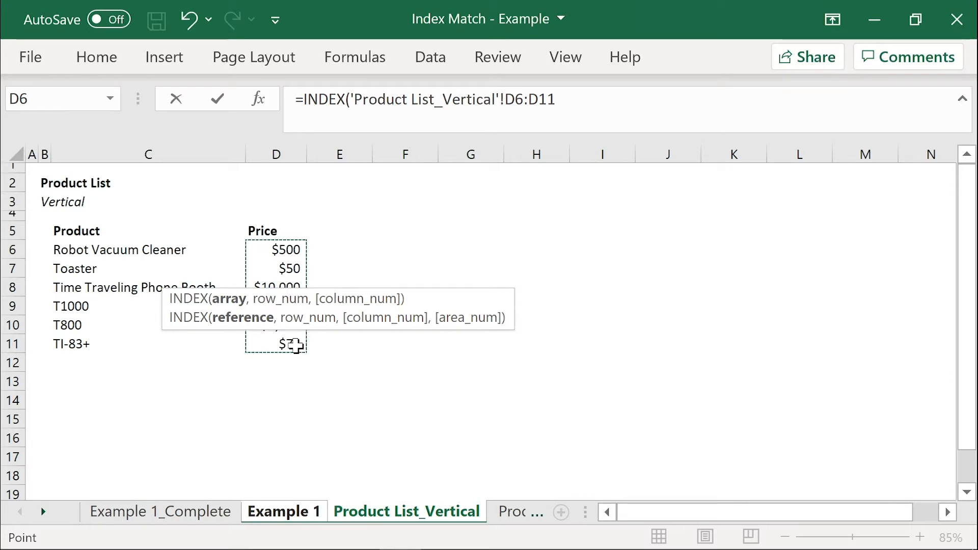
pyautogui.write(',')
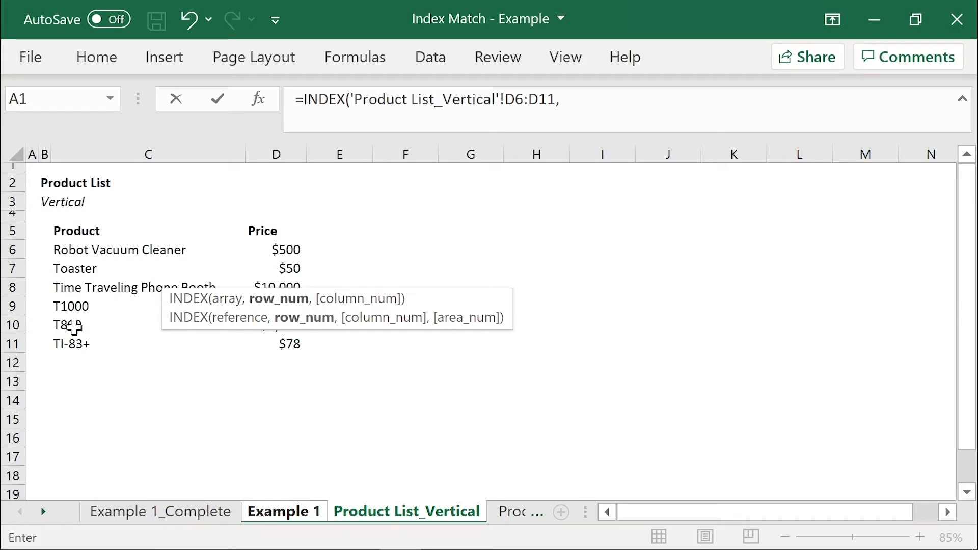
pyautogui.click(574, 101)
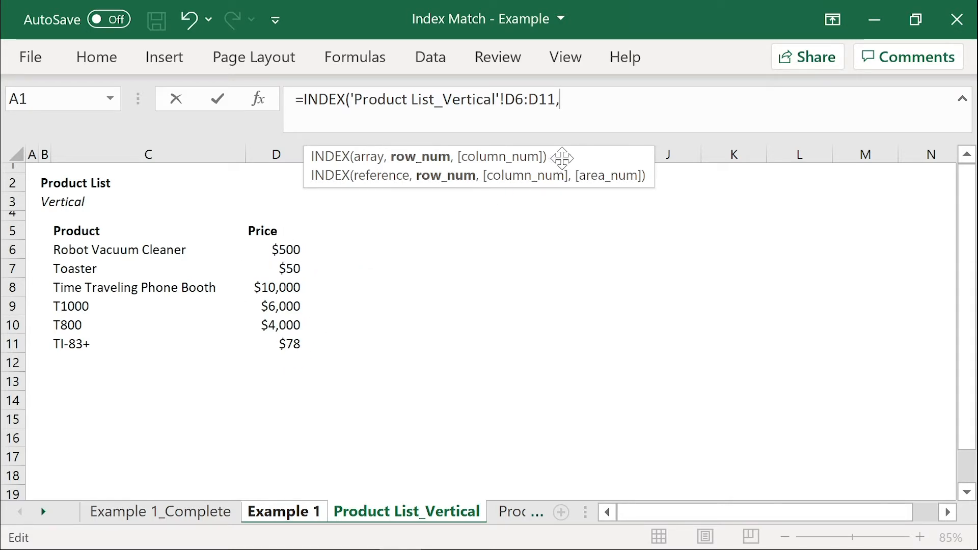
pyautogui.write('5')
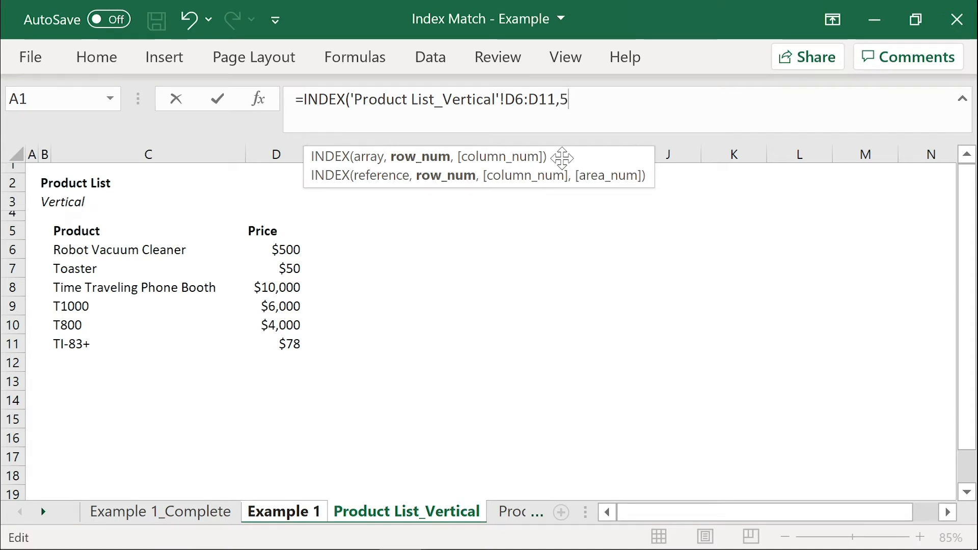
pyautogui.write(')')
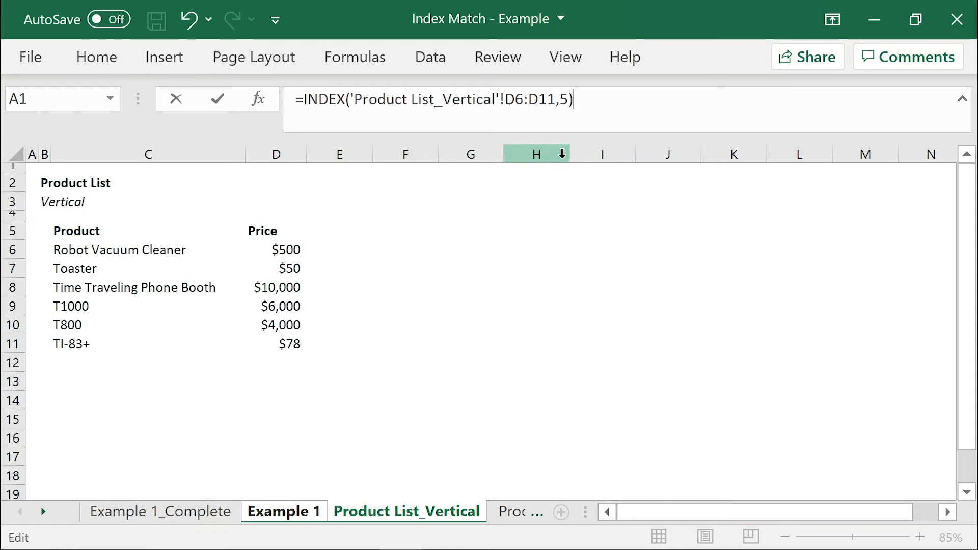
pyautogui.press('Return')
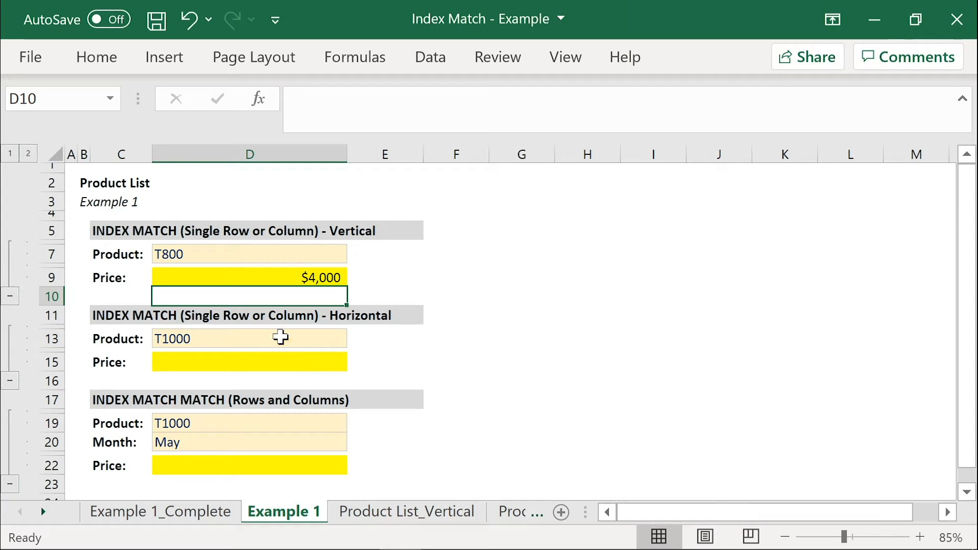
# Enter =INDEX('Product List_Horizontal'!D6:I6,4) in the horizontal section's price cell D15 on Example 1
pyautogui.click(306, 361)
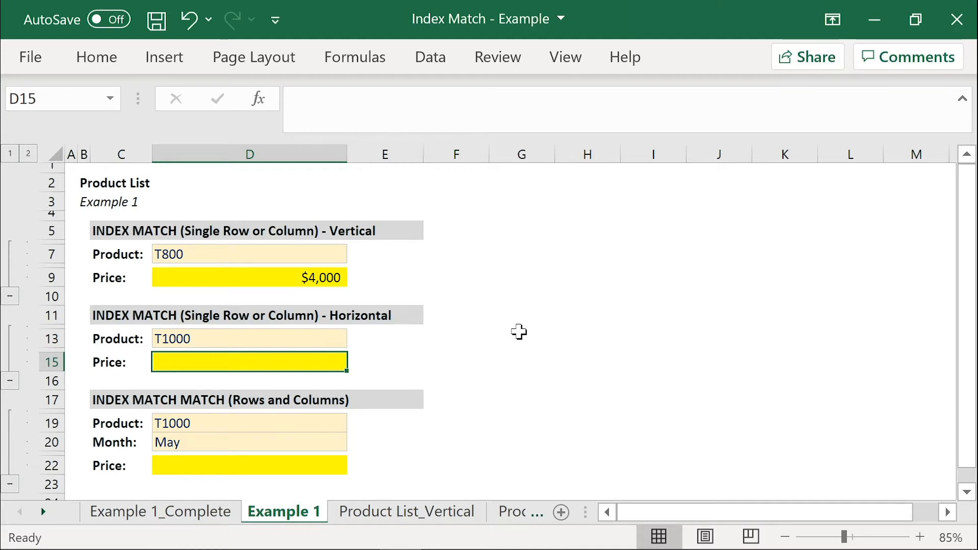
pyautogui.write('=INDEX(')
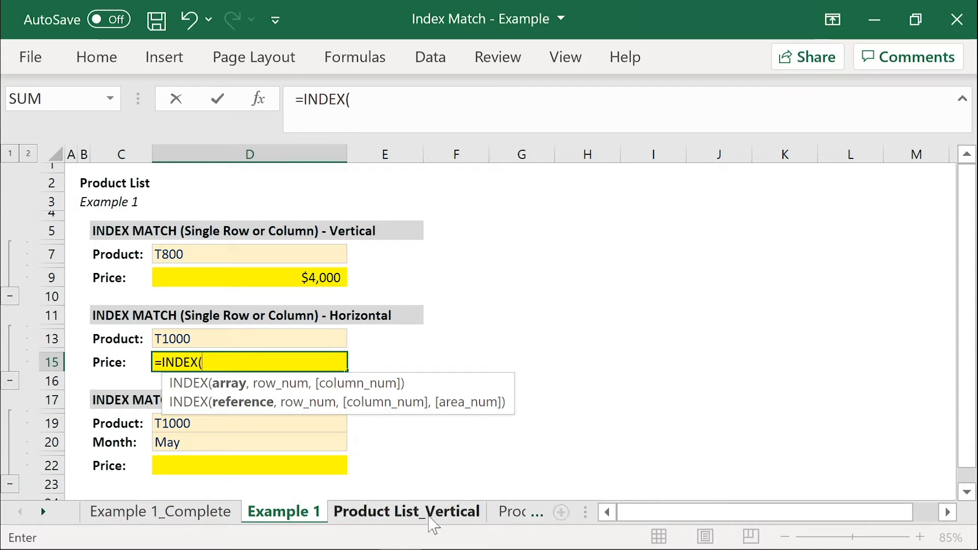
pyautogui.click(505, 515)
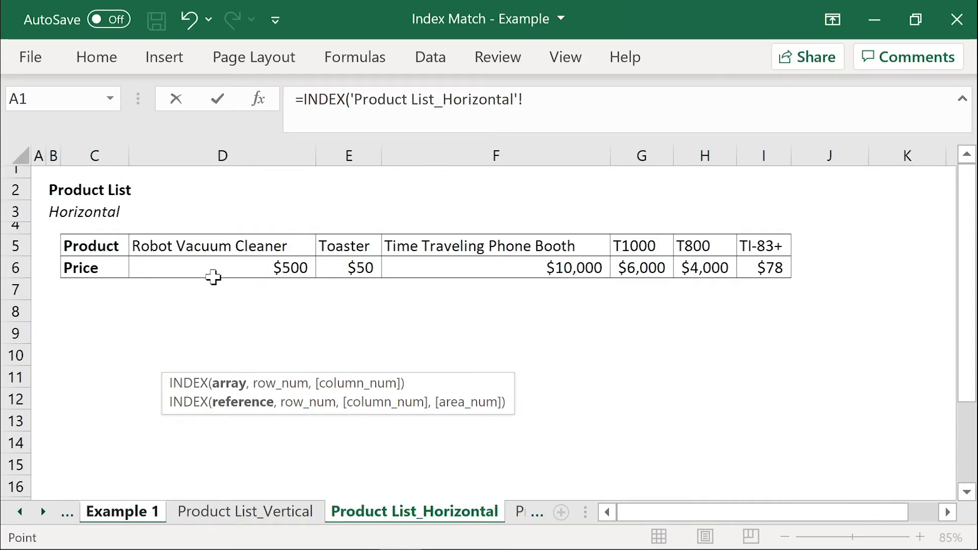
pyautogui.moveTo(197, 266); pyautogui.dragTo(756, 274)
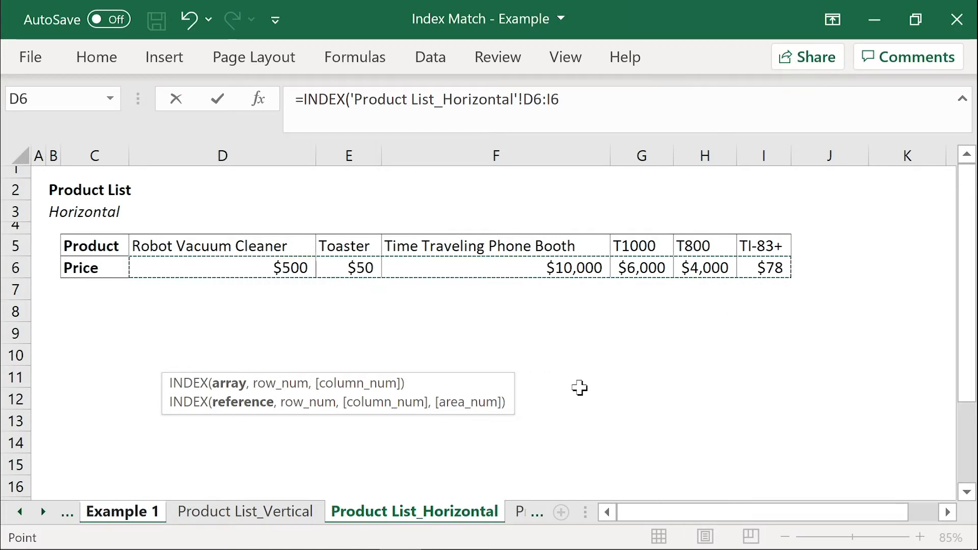
pyautogui.write(',')
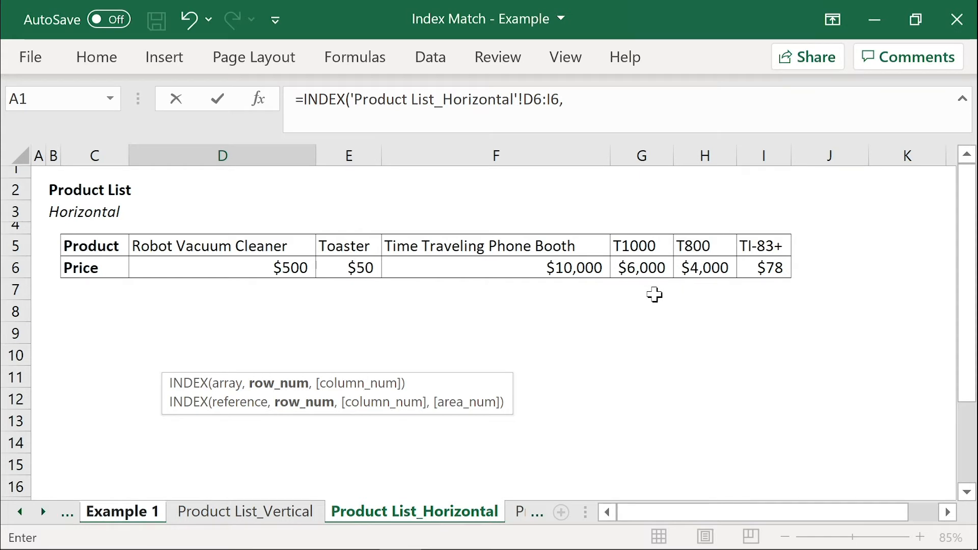
pyautogui.write('4)')
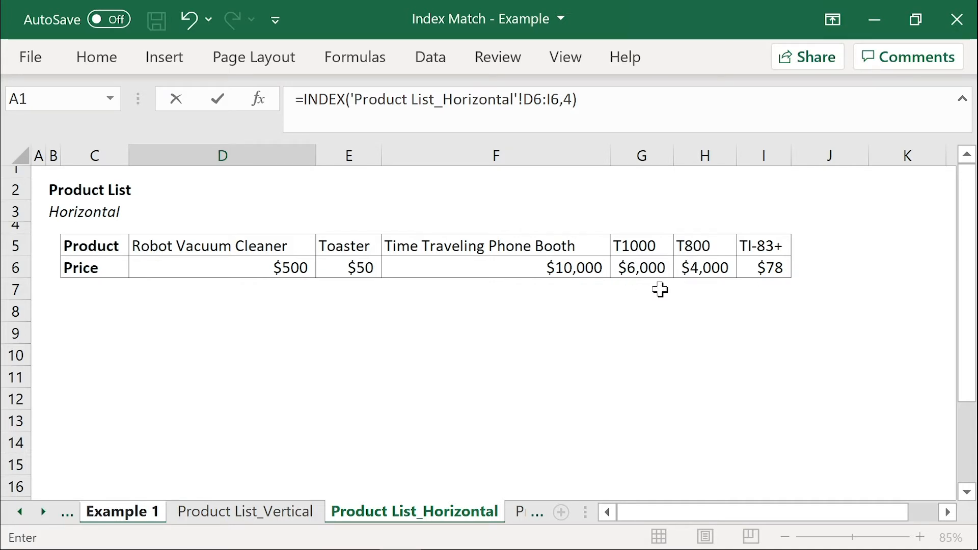
pyautogui.press('Return')
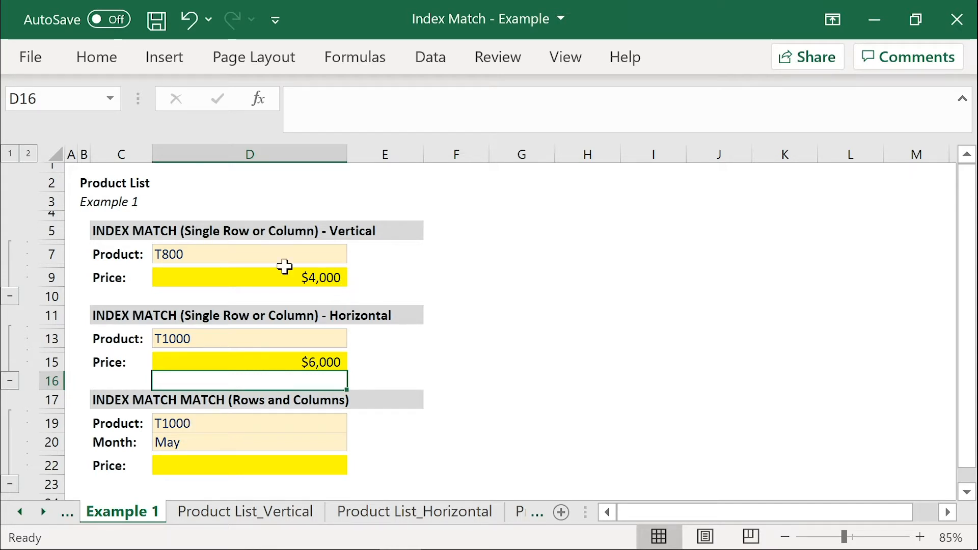
# Collapse the horizontal and INDEX MATCH MATCH sections on Example 1, leaving only the vertical section expanded
pyautogui.click(241, 232)
pyautogui.moveTo(241, 232); pyautogui.dragTo(200, 302)
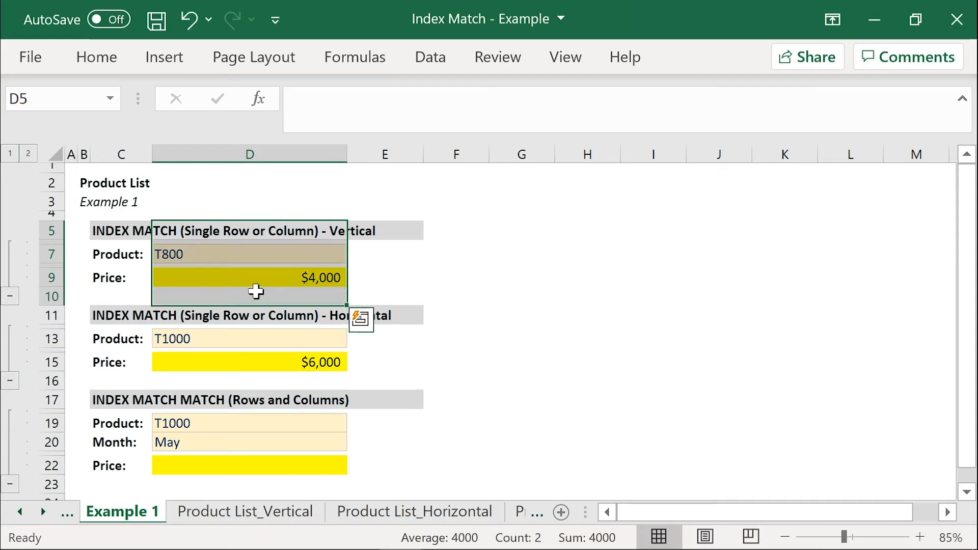
pyautogui.click(388, 266)
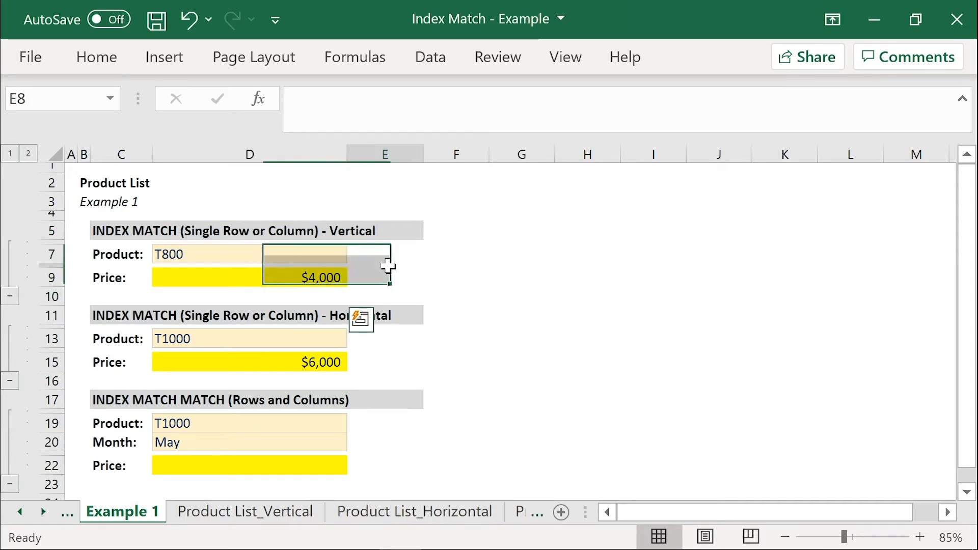
pyautogui.click(10, 380)
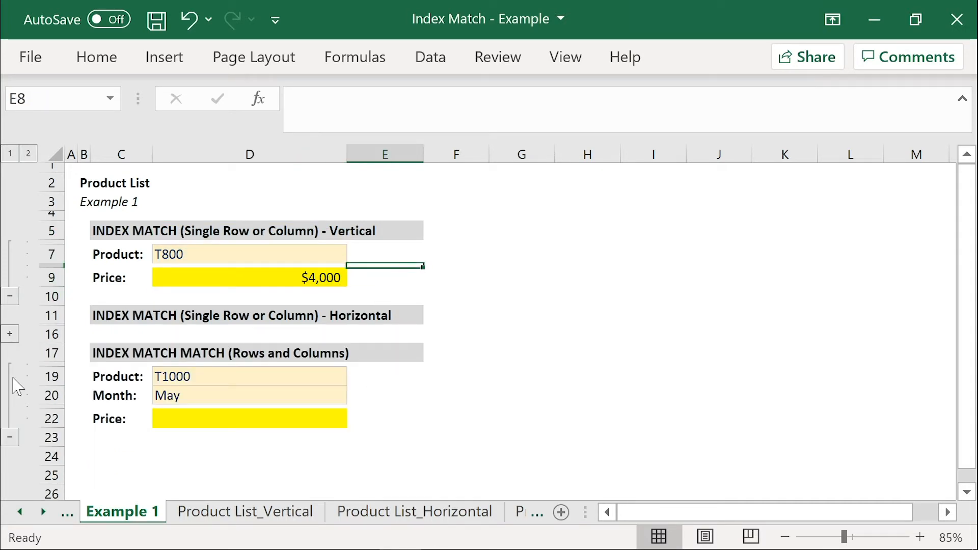
pyautogui.click(10, 437)
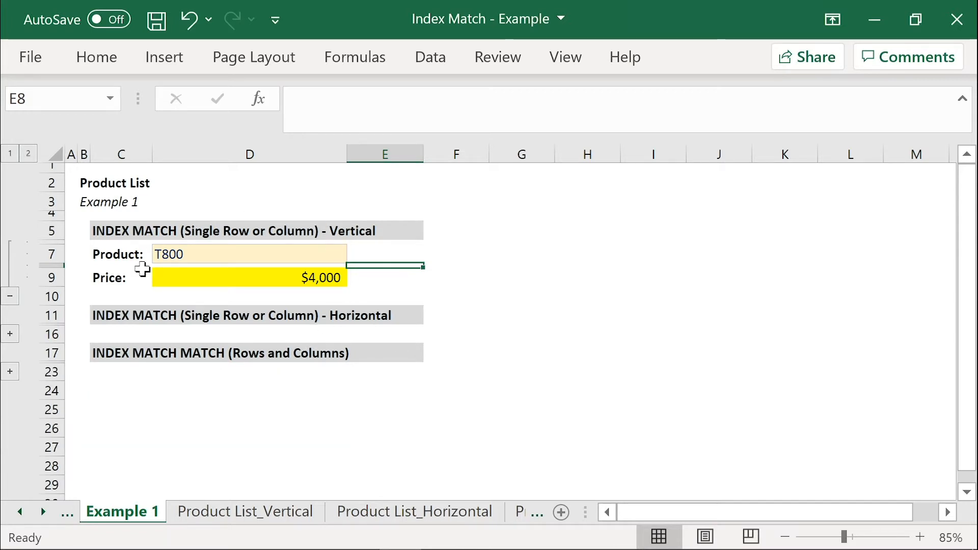
pyautogui.click(382, 255)
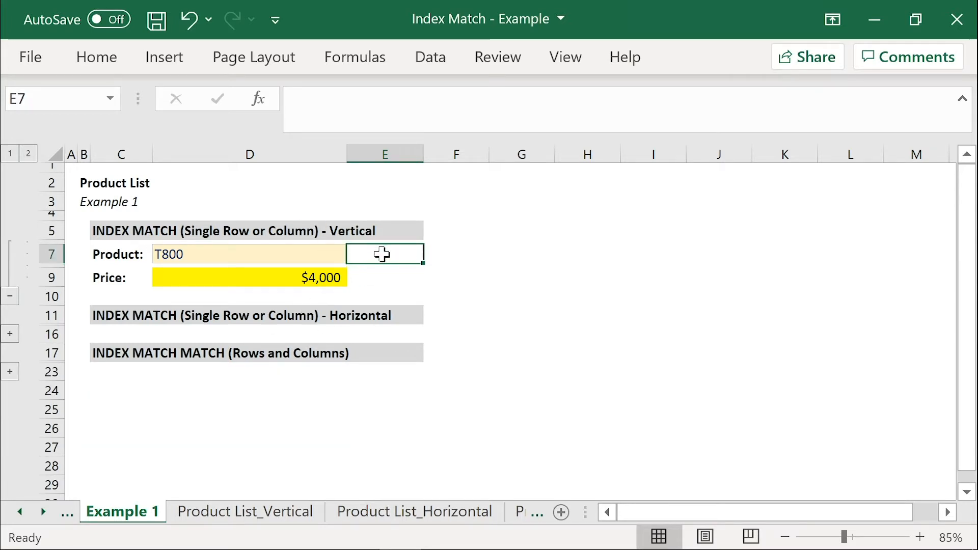
# Check the vertical section's price formula in D9 and change the product in D7 to Toaster
pyautogui.click(283, 278)
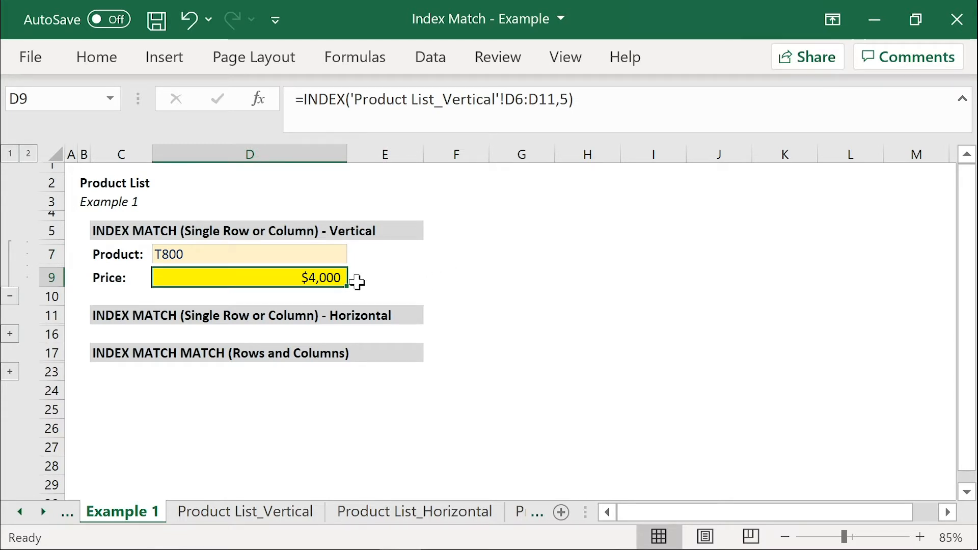
pyautogui.click(322, 256)
pyautogui.click(356, 254)
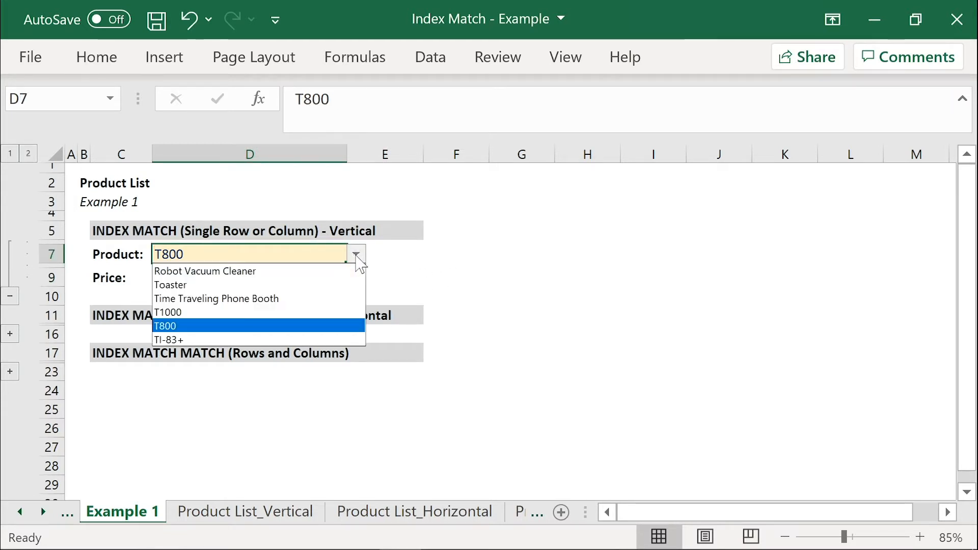
pyautogui.click(340, 286)
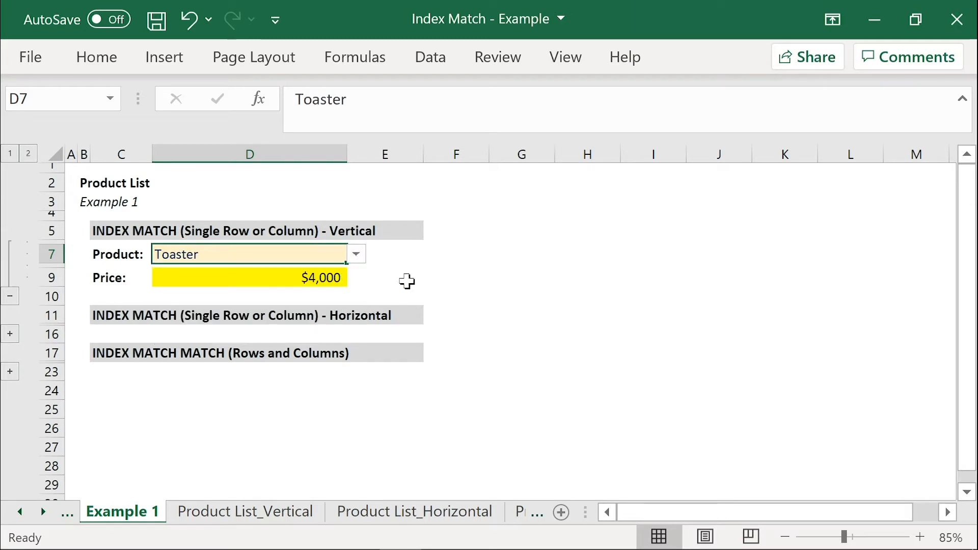
# Examine the fixed row number in the INDEX formula of the vertical section's price cell D9
pyautogui.click(171, 278)
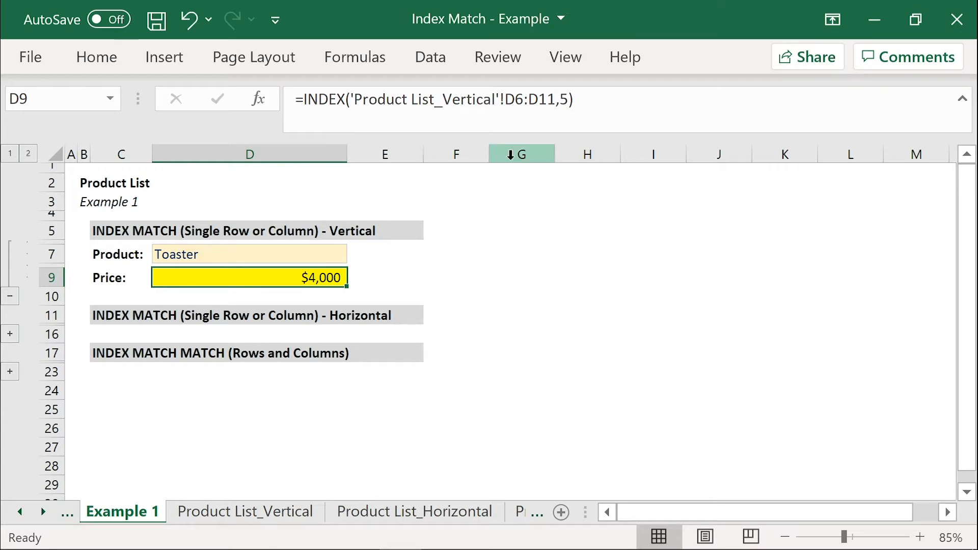
pyautogui.click(563, 130)
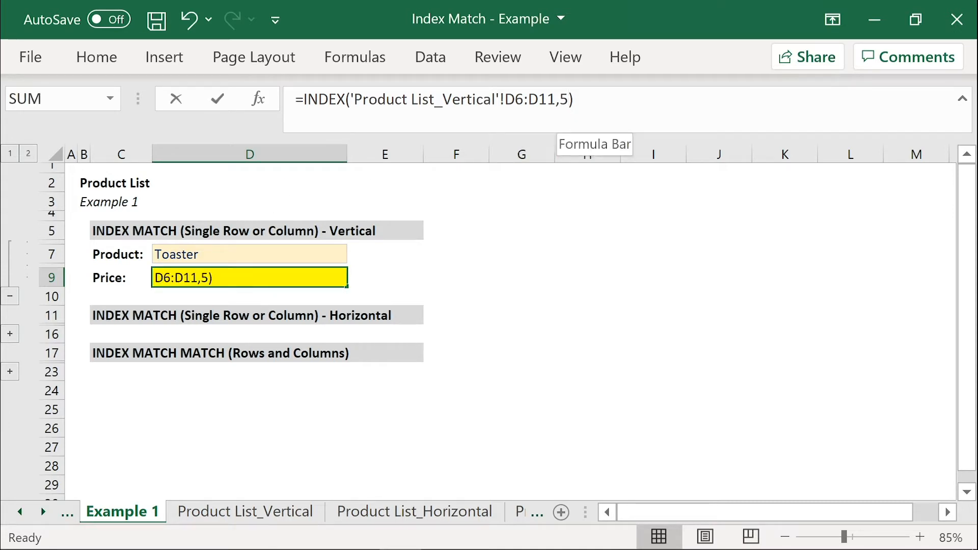
pyautogui.doubleClick(564, 99)
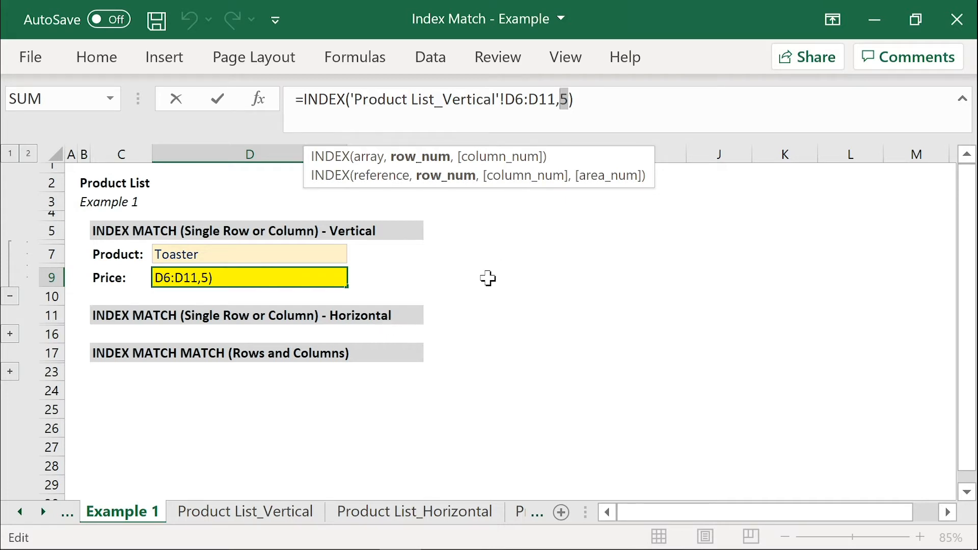
pyautogui.hotkey('ctrl', 'Return')
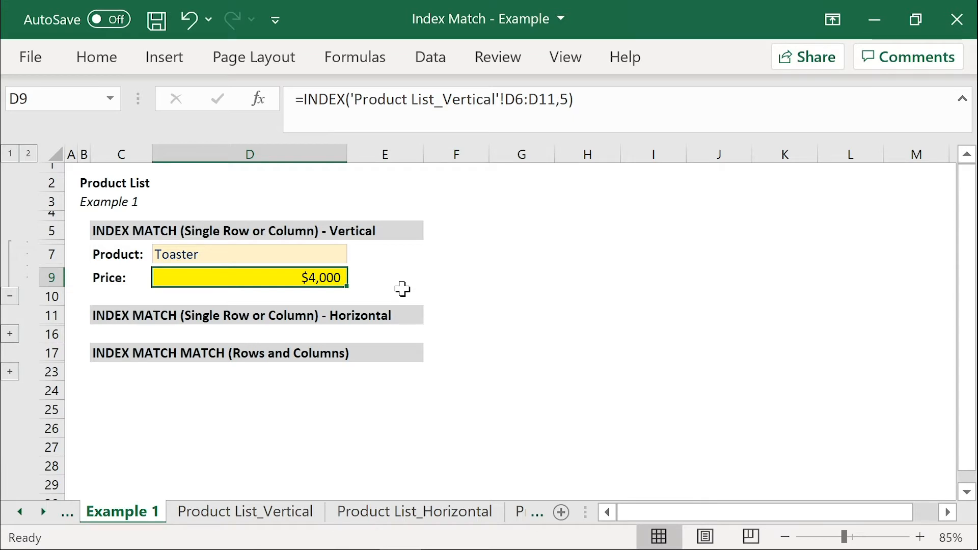
# Enter =MATCH(D7,'Product List_Vertical'!C6:C11,0) in cell E7 beside the product on Example 1
pyautogui.click(380, 253)
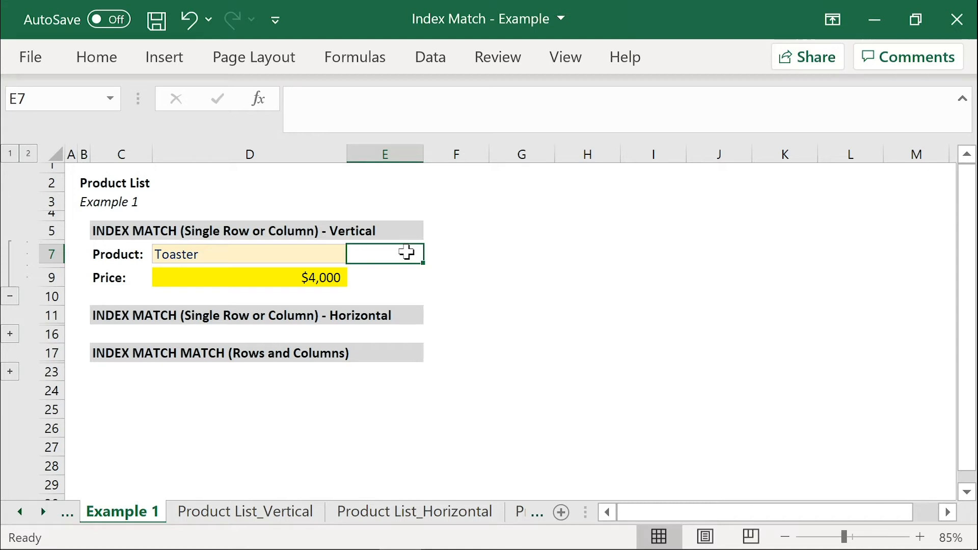
pyautogui.write('=MATCH(')
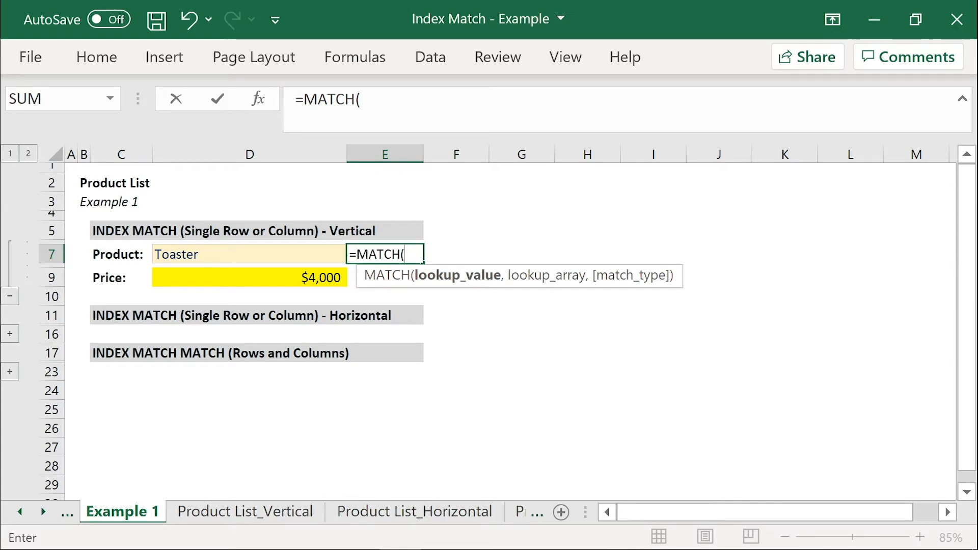
pyautogui.click(224, 255)
pyautogui.write(',')
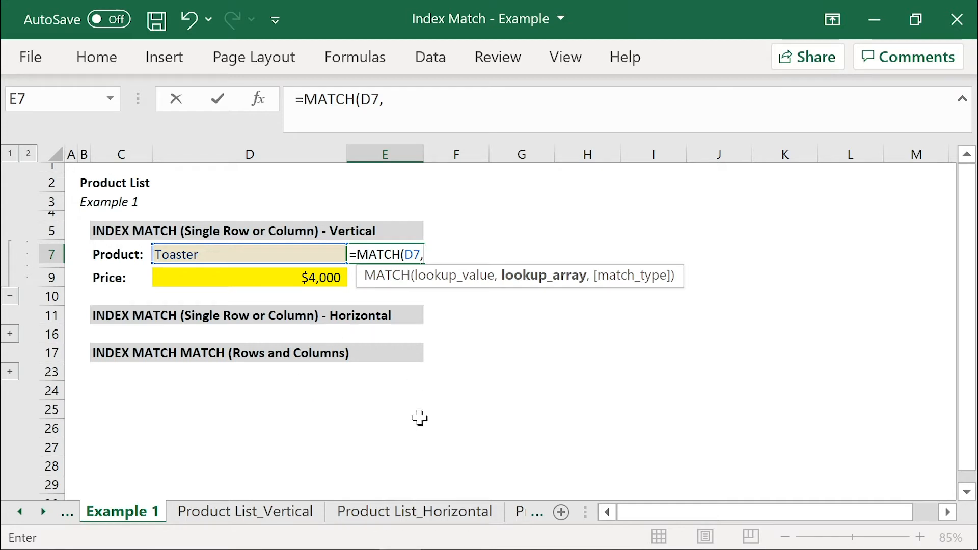
pyautogui.click(280, 519)
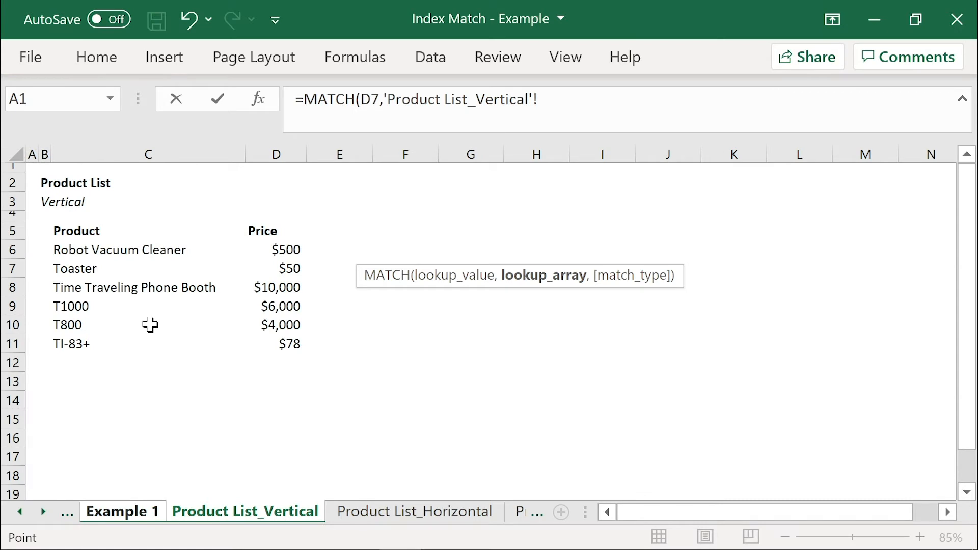
pyautogui.moveTo(80, 249); pyautogui.dragTo(84, 346)
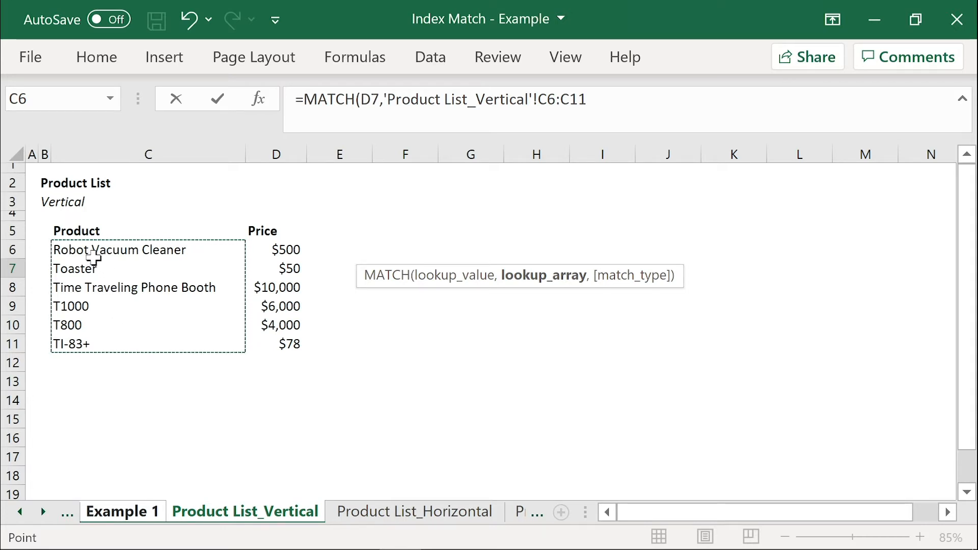
pyautogui.write(',')
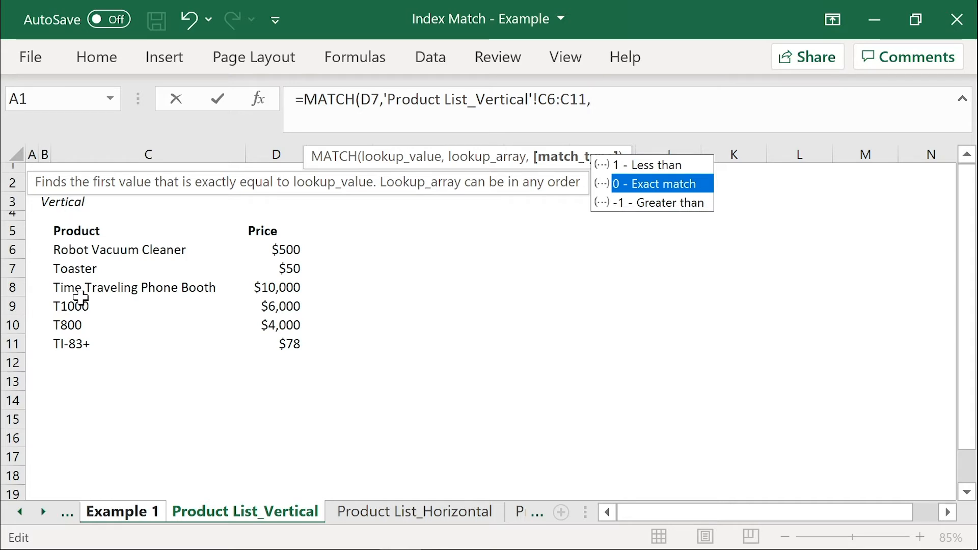
pyautogui.write('0')
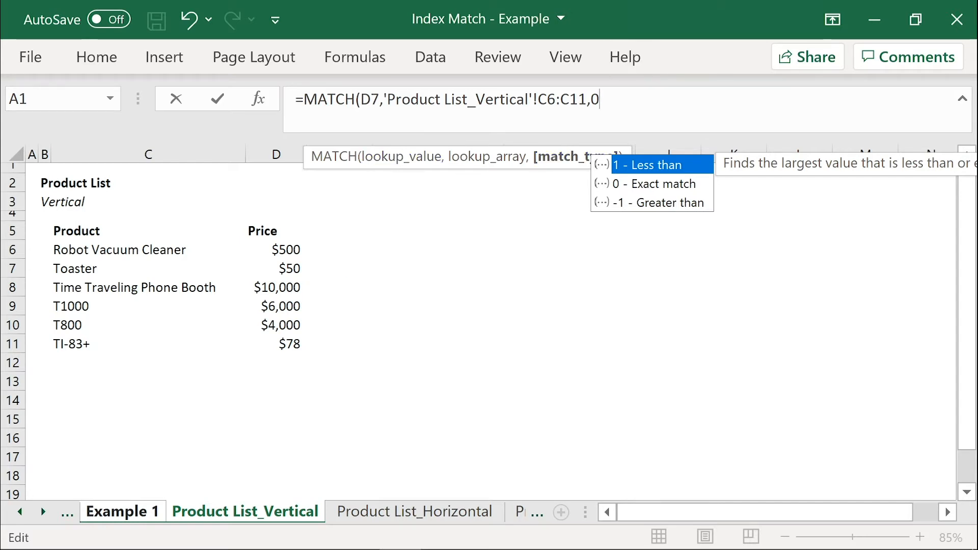
pyautogui.write(')')
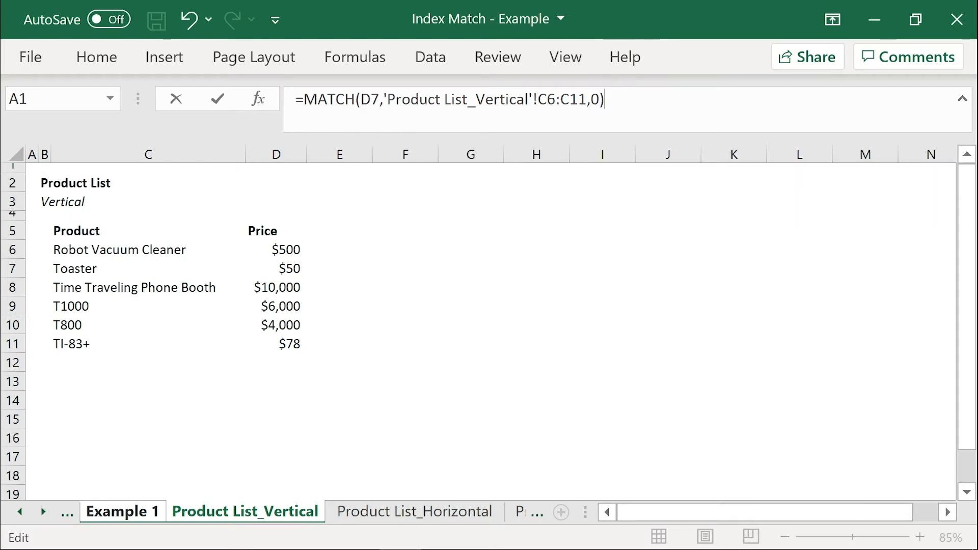
pyautogui.press('Return')
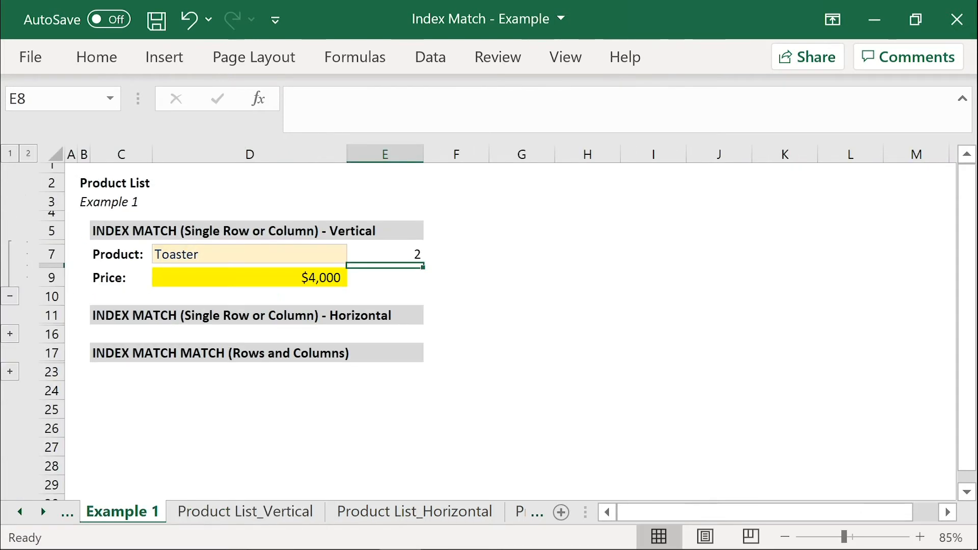
pyautogui.click(370, 257)
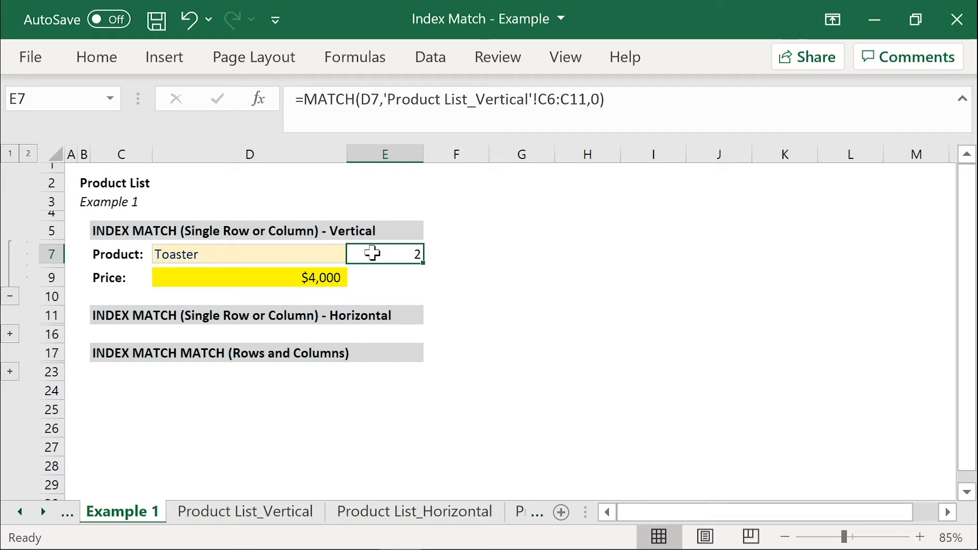
# Replace the fixed row number in D9's INDEX formula with MATCH(D7,'Product List_Vertical'!C6:C11,0)
pyautogui.click(324, 278)
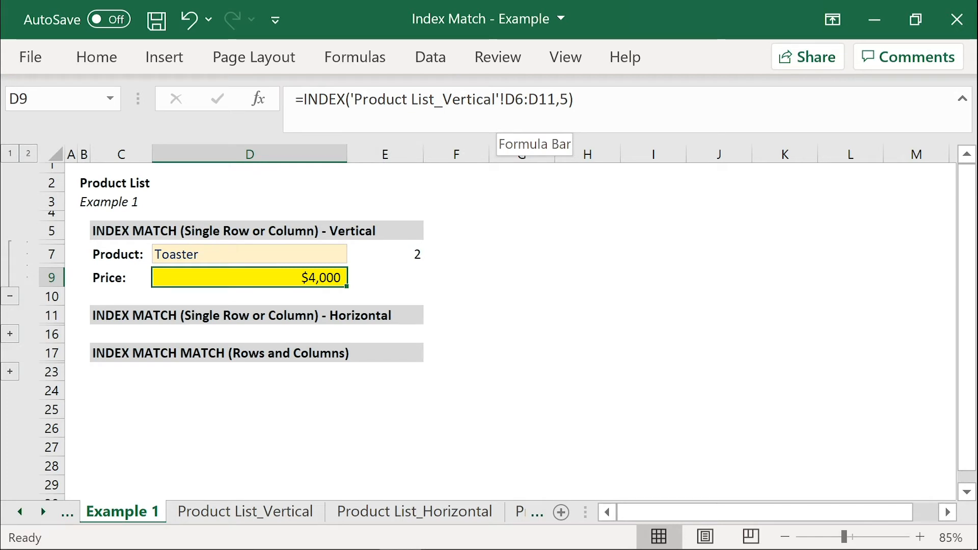
pyautogui.moveTo(555, 99); pyautogui.dragTo(350, 99)
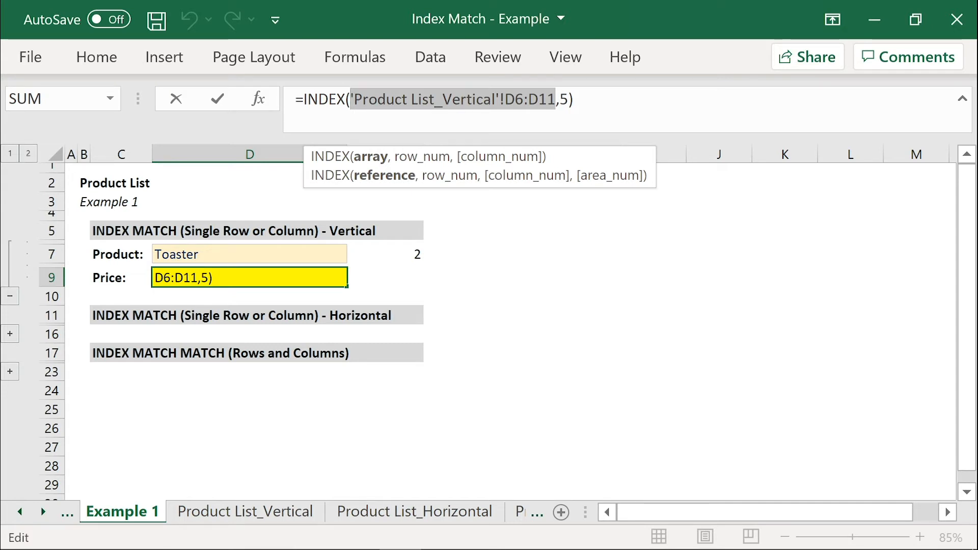
pyautogui.click(569, 99)
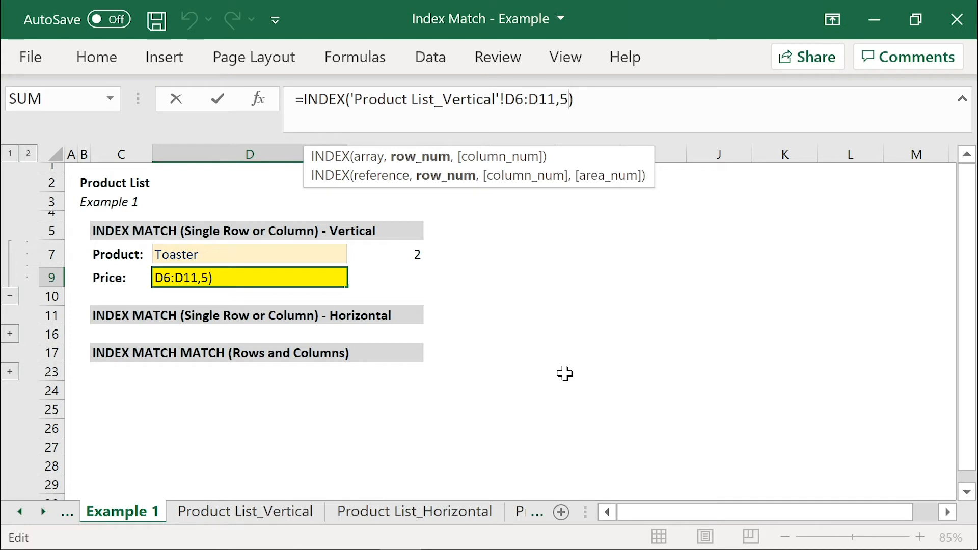
pyautogui.press('BackSpace')
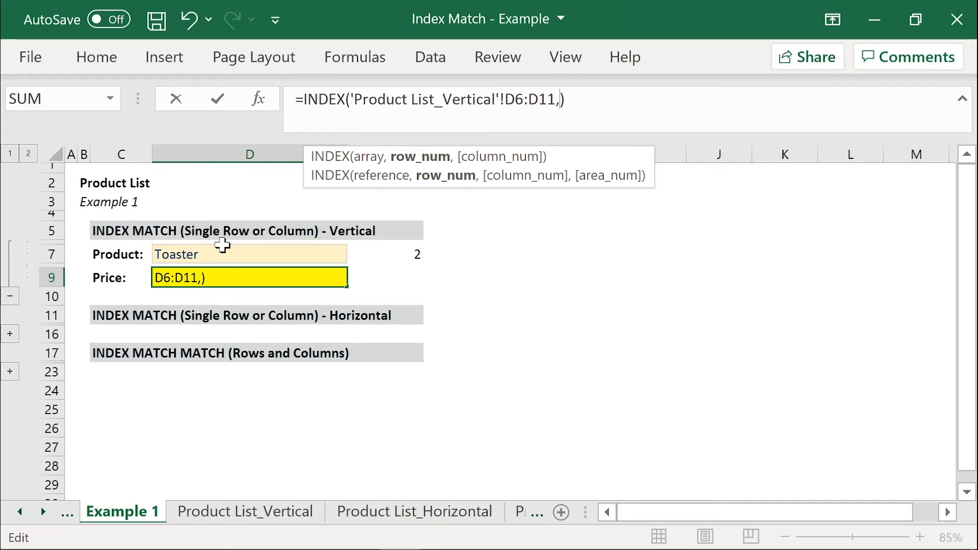
pyautogui.write('MATCH(')
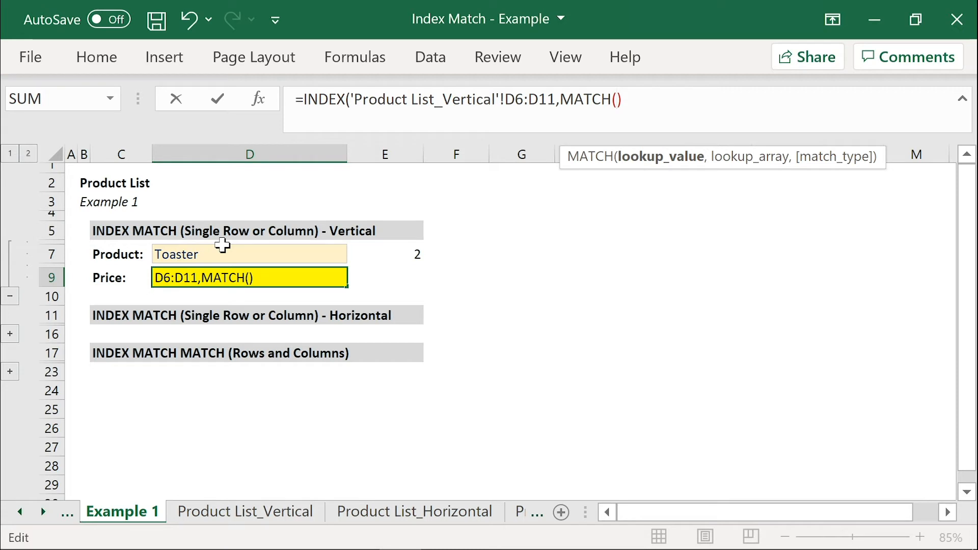
pyautogui.click(217, 254)
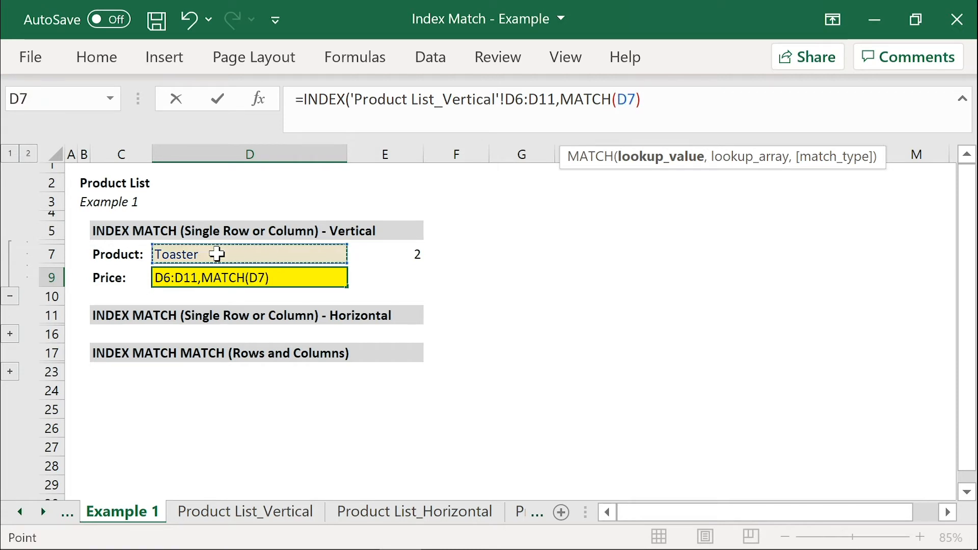
pyautogui.write(',')
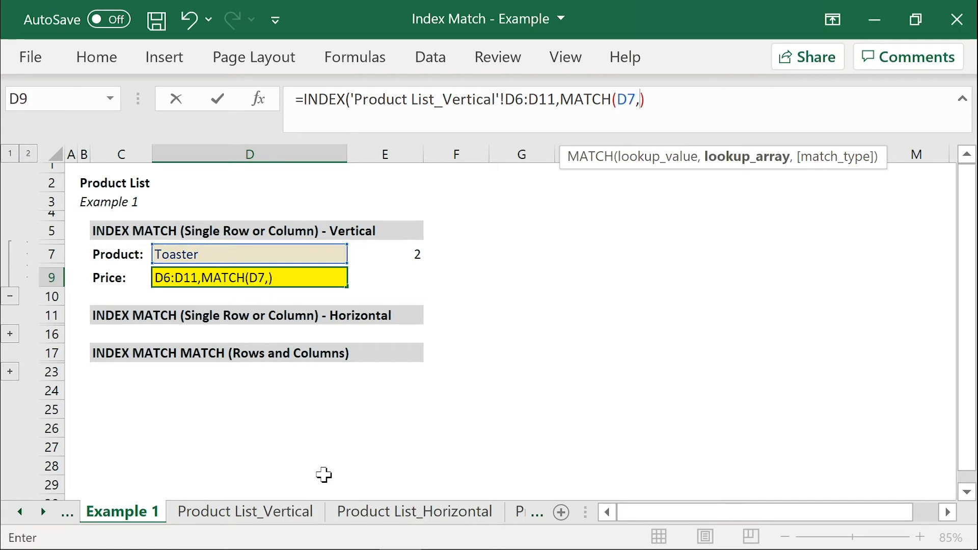
pyautogui.click(286, 518)
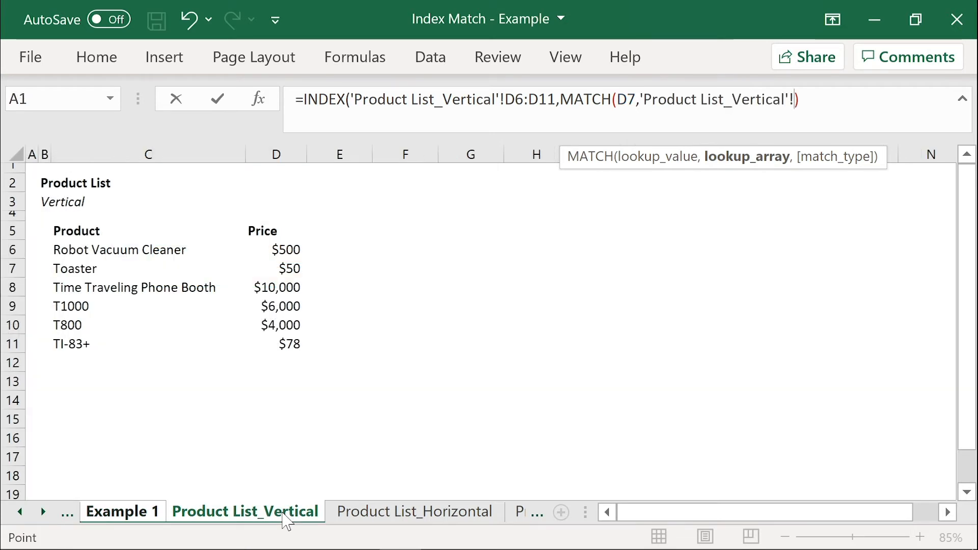
pyautogui.moveTo(77, 250); pyautogui.dragTo(87, 344)
pyautogui.write(',')
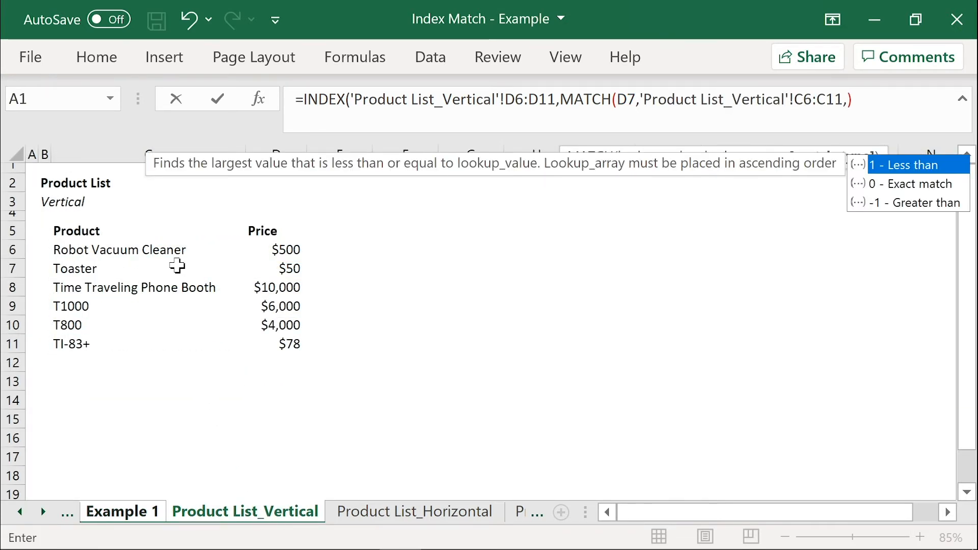
pyautogui.write('0')
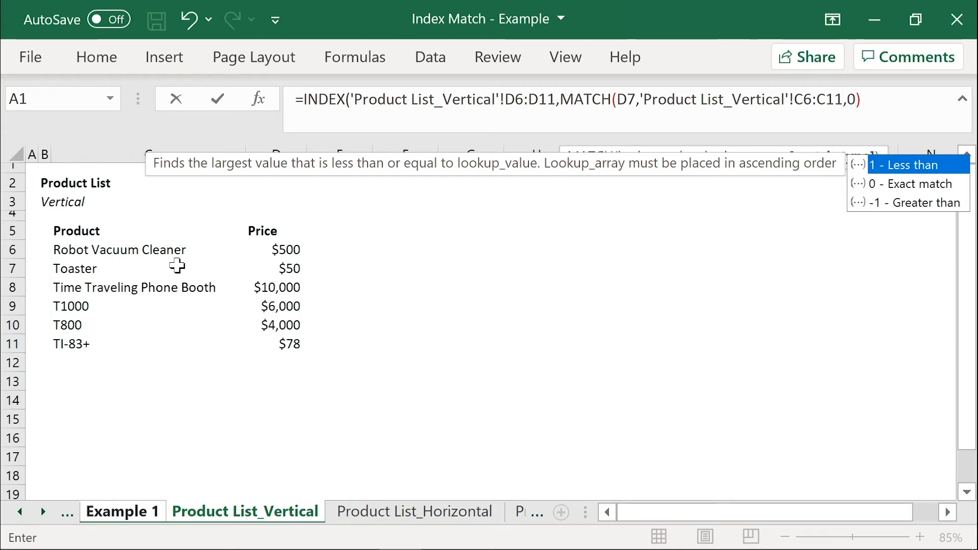
pyautogui.write(')')
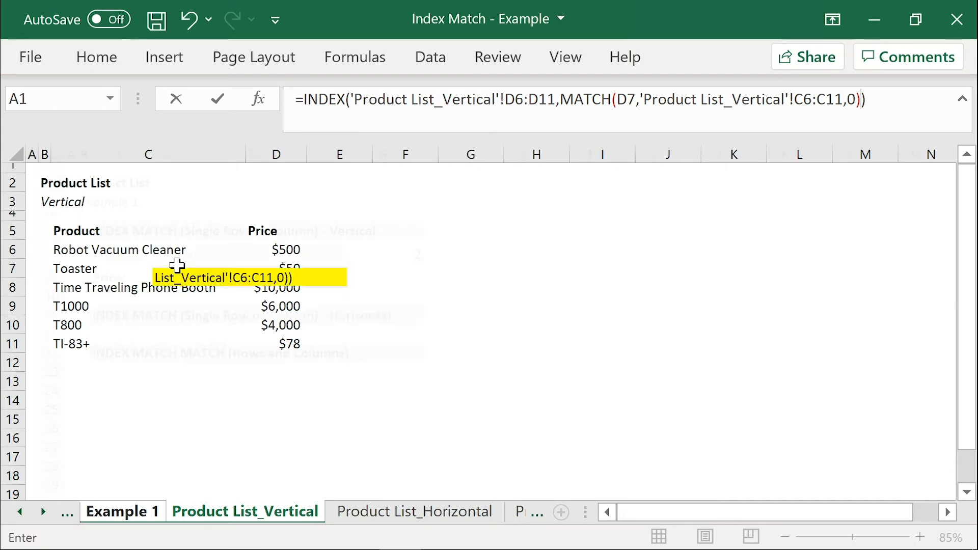
pyautogui.press('Return')
pyautogui.press('Up')
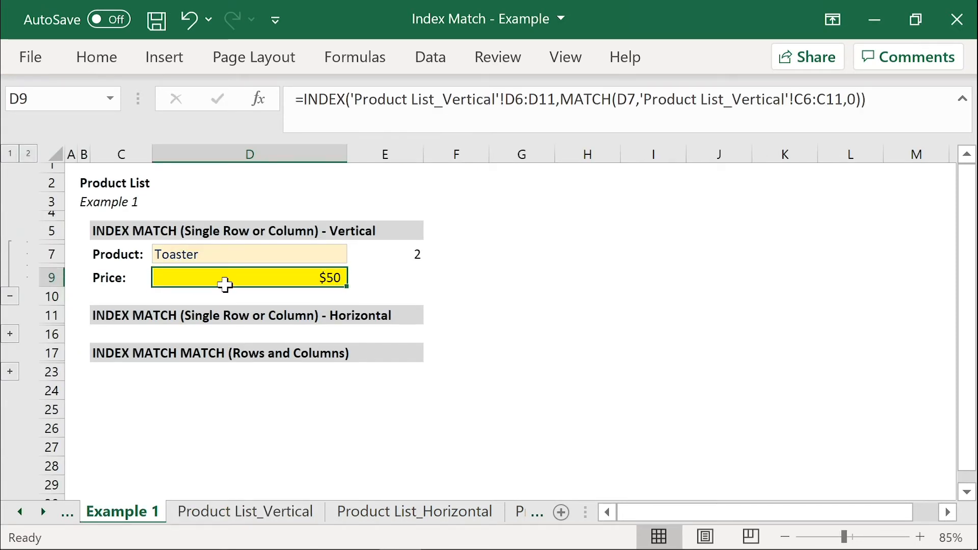
# Clear the helper MATCH formula from cell E7 and return to the price cell D9
pyautogui.click(398, 253)
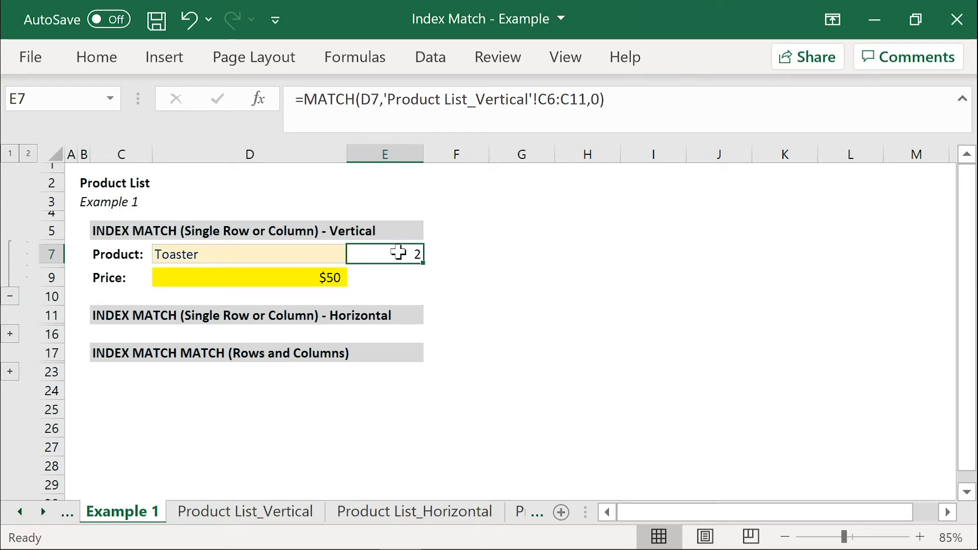
pyautogui.press('Delete')
pyautogui.press('Down')
pyautogui.press('Left')
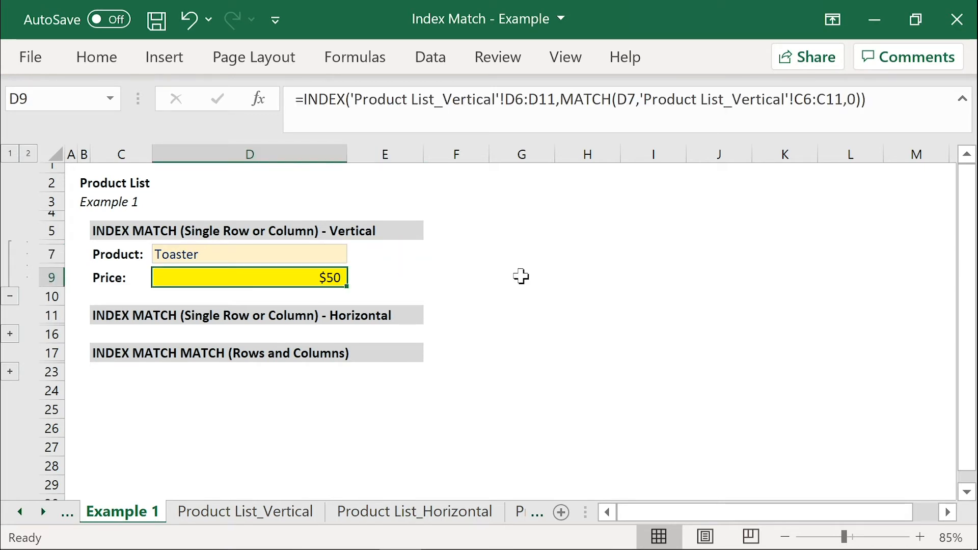
# Inspect the INDEX array in D9's formula and evaluate its MATCH argument in place, without keeping the evaluated value
pyautogui.moveTo(556, 99); pyautogui.dragTo(351, 100)
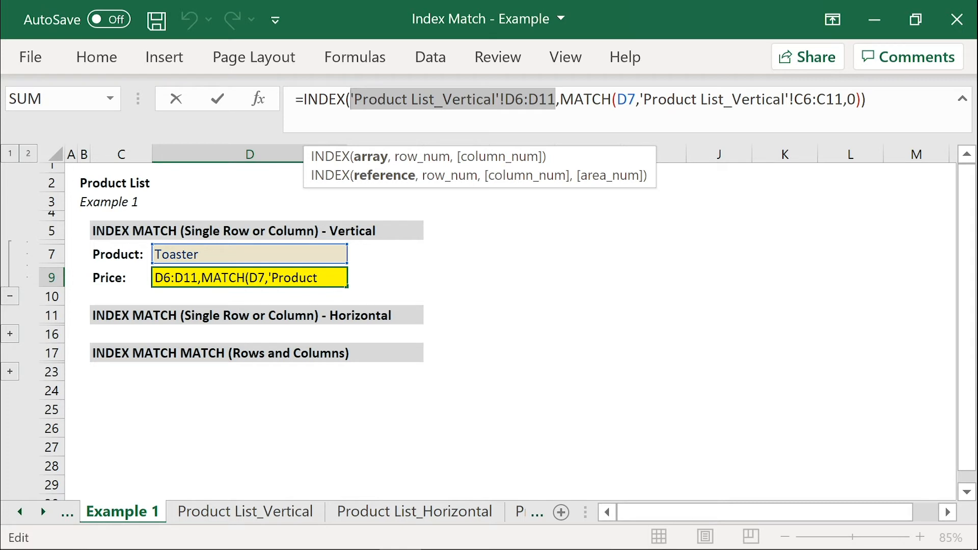
pyautogui.moveTo(561, 99); pyautogui.dragTo(861, 99)
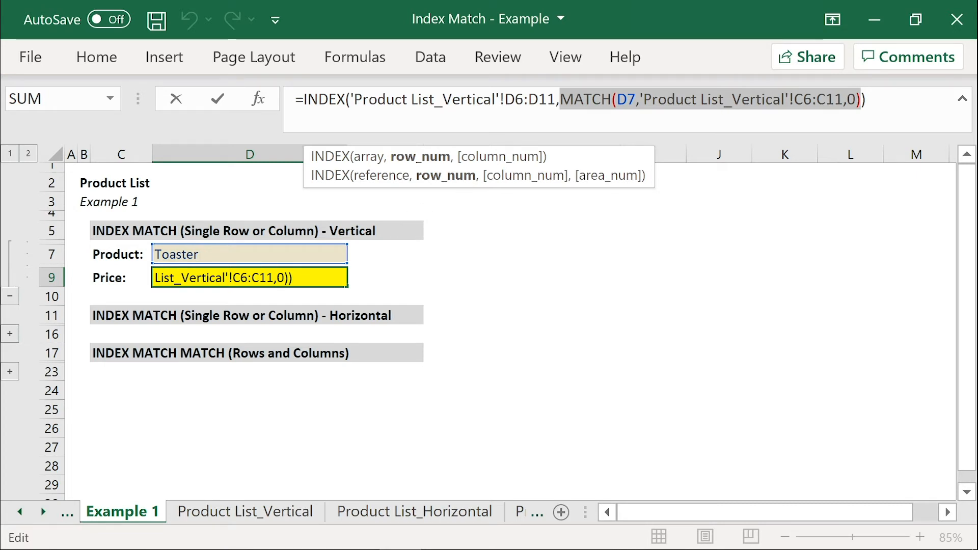
pyautogui.write('2')
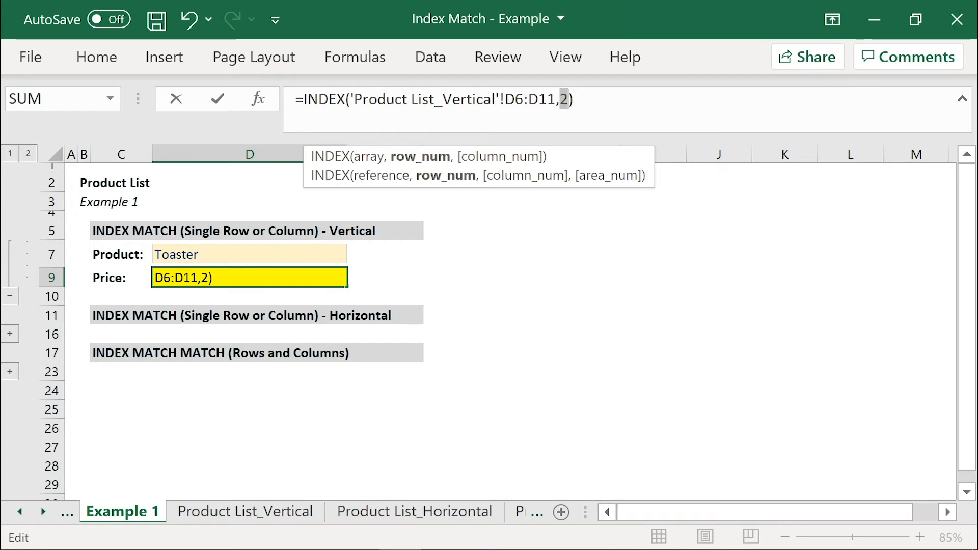
pyautogui.moveTo(556, 99); pyautogui.dragTo(350, 99)
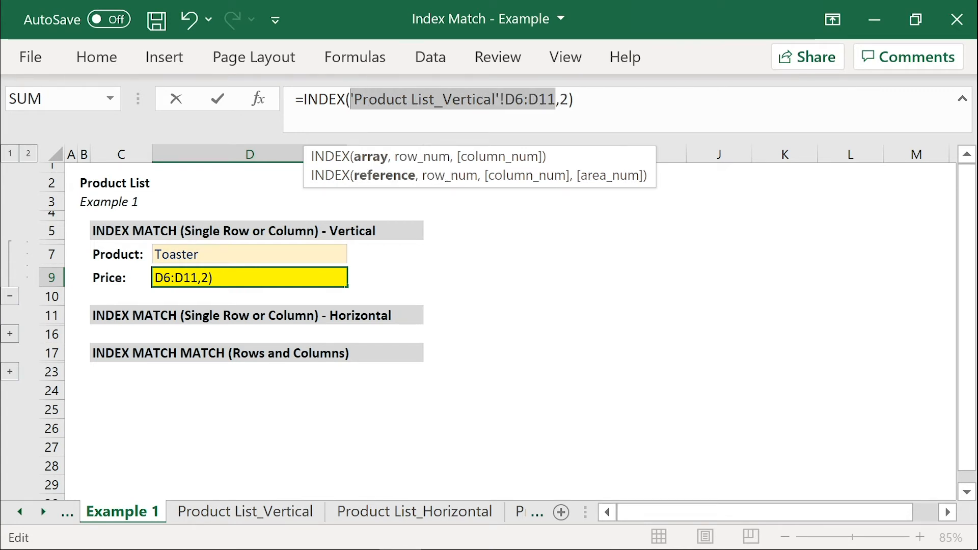
pyautogui.moveTo(569, 100); pyautogui.dragTo(560, 99)
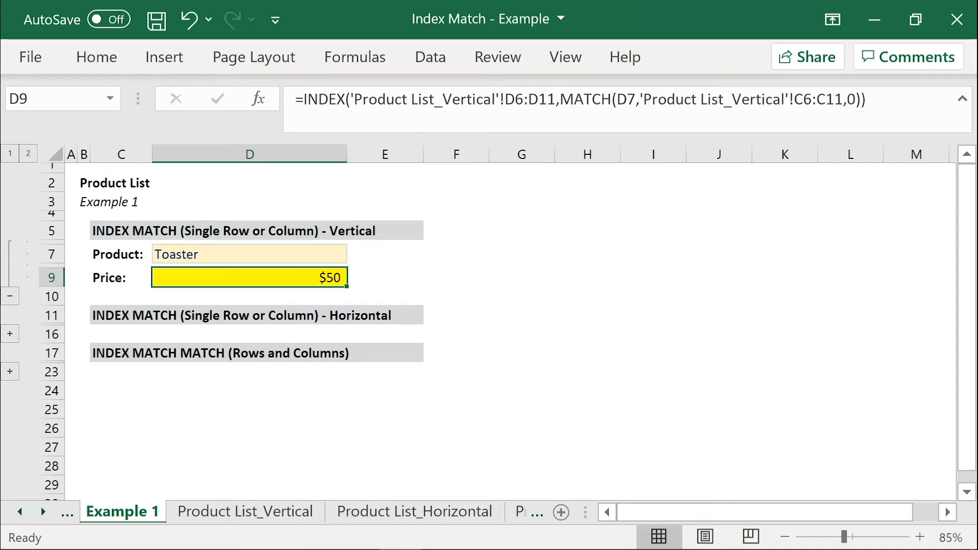
# Test the vertical lookup by setting the product in D7 to T1000, TI-83+ and finally Robot Vacuum Cleaner
pyautogui.click(326, 254)
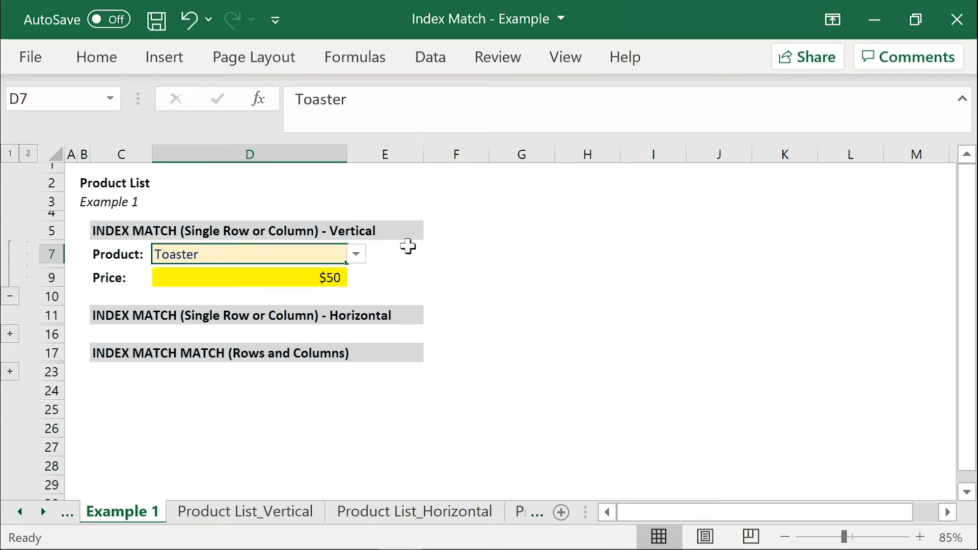
pyautogui.click(357, 254)
pyautogui.click(305, 312)
pyautogui.click(357, 255)
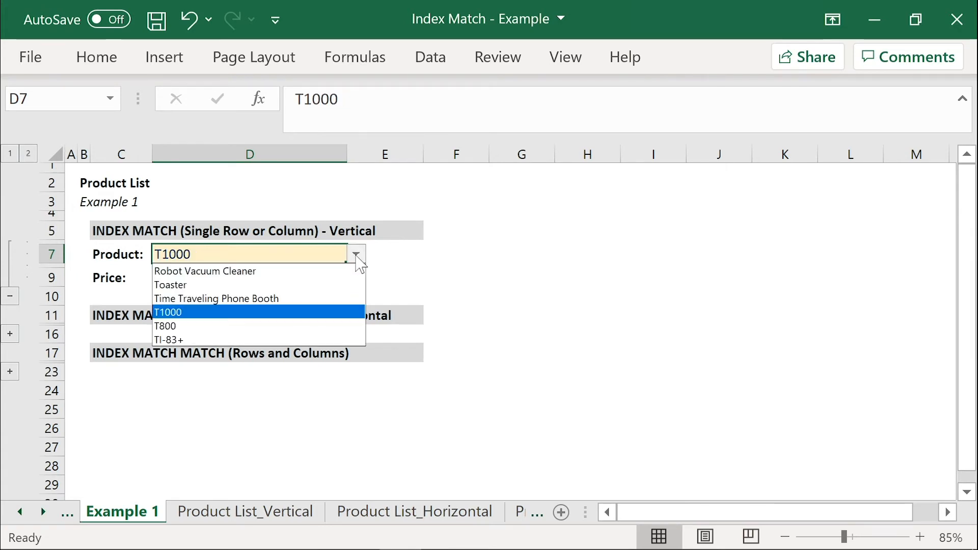
pyautogui.click(329, 339)
pyautogui.click(357, 254)
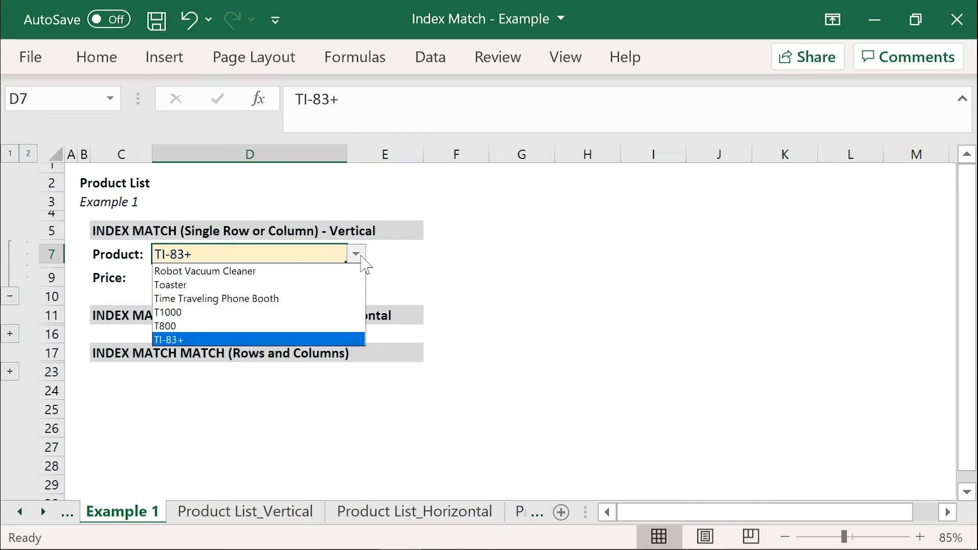
pyautogui.click(345, 271)
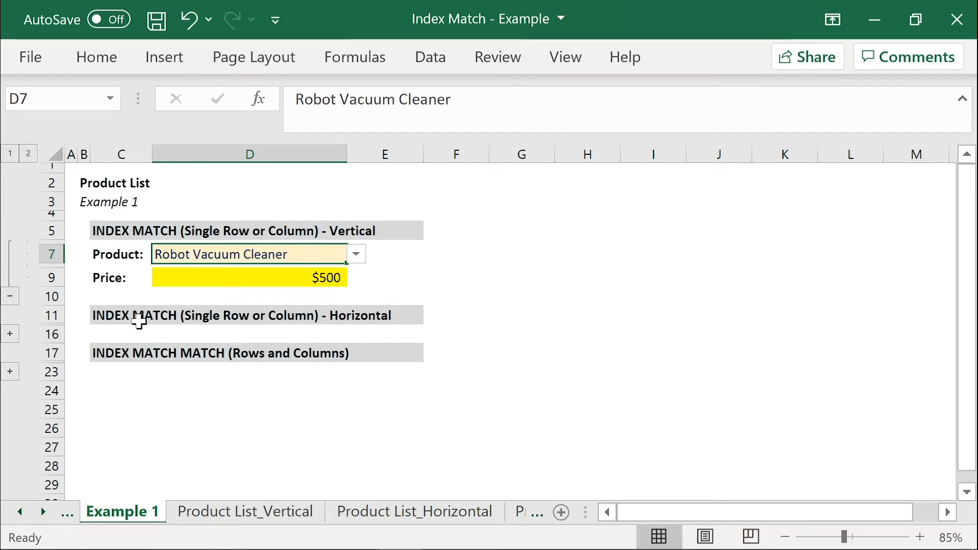
# Collapse the vertical INDEX MATCH section, expand the horizontal one and select its price cell D15
pyautogui.click(10, 297)
pyautogui.click(10, 286)
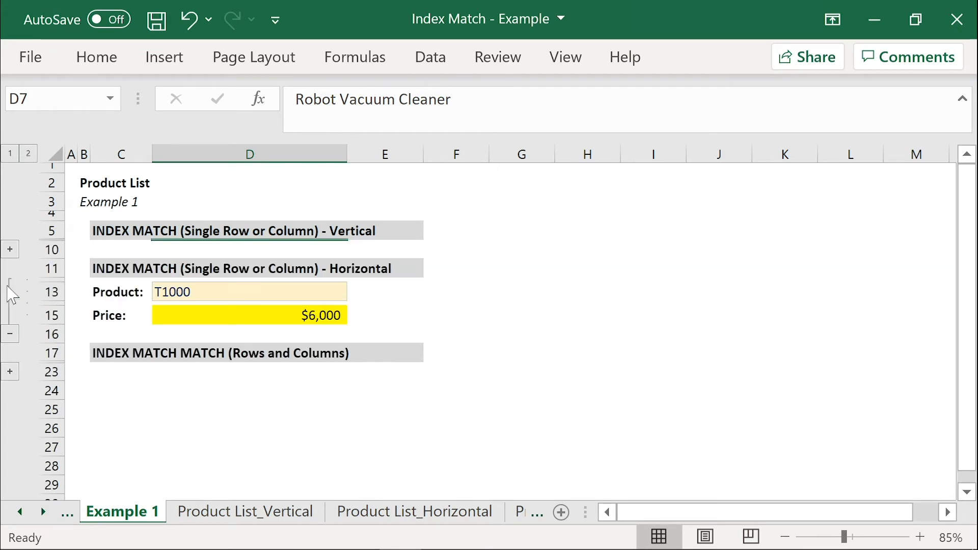
pyautogui.click(233, 316)
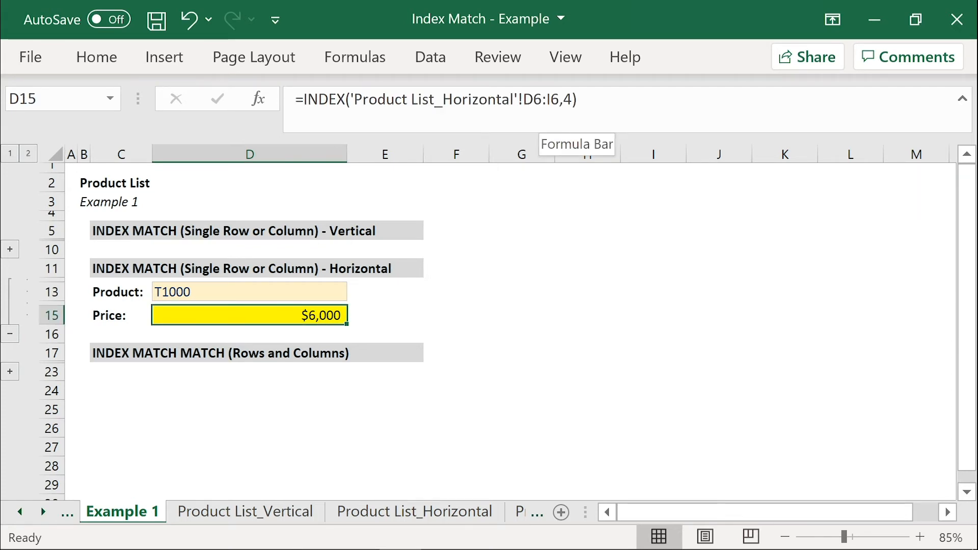
# Examine the price range D6:I6 on Product List_Horizontal and return to the Example 1 sheet
pyautogui.click(397, 513)
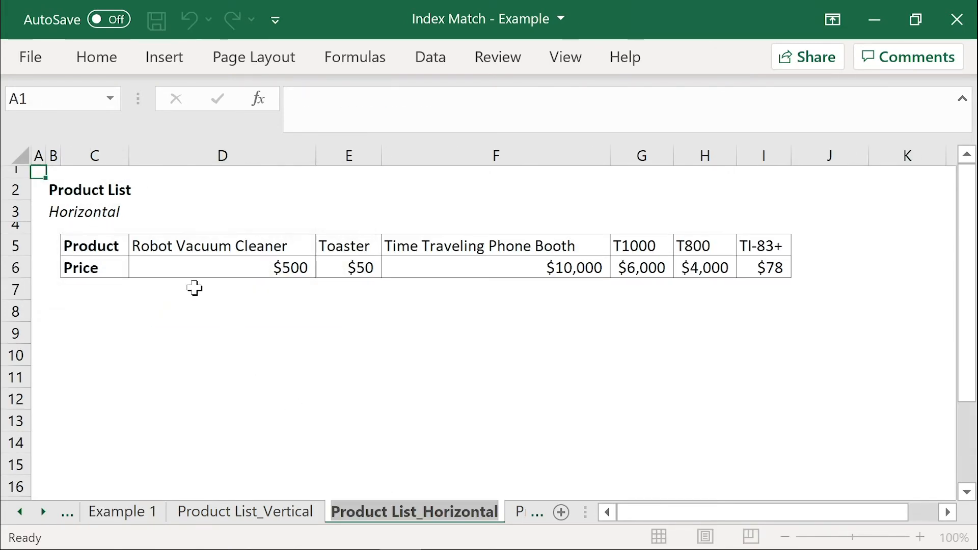
pyautogui.click(192, 266)
pyautogui.moveTo(192, 265); pyautogui.dragTo(765, 267)
pyautogui.click(43, 512)
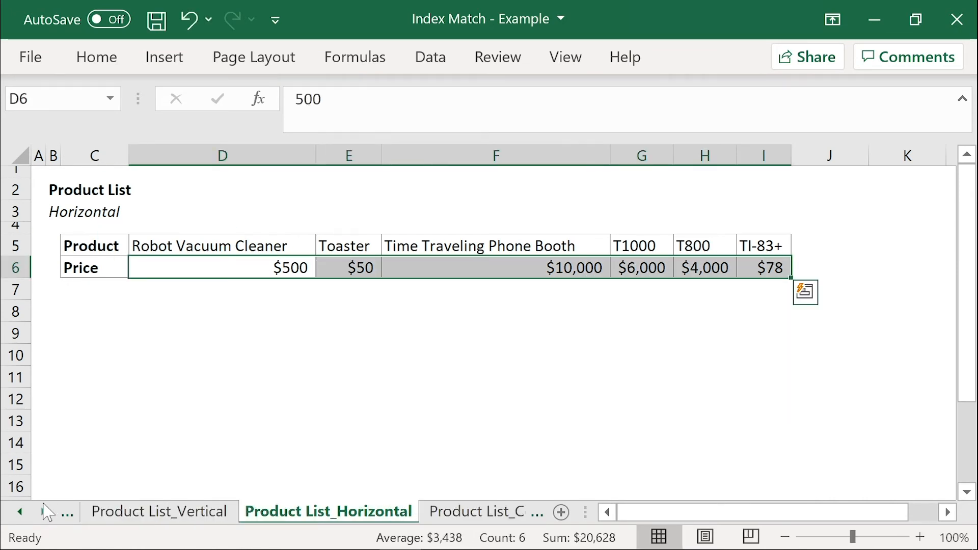
pyautogui.click(19, 512)
pyautogui.click(20, 512)
pyautogui.click(269, 512)
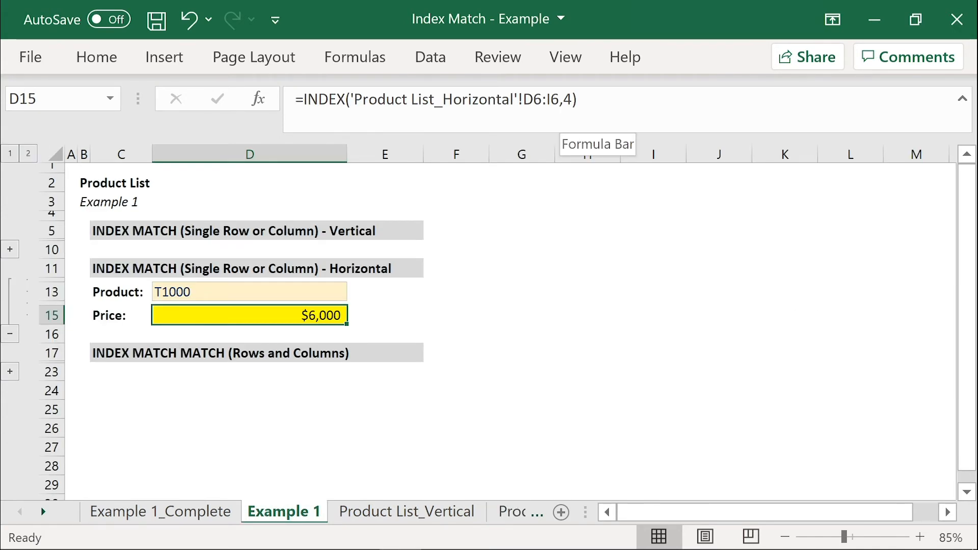
# Replace the fixed position in D15's INDEX formula with MATCH(D13,'Product List_Horizontal'!D5:I5,0)
pyautogui.doubleClick(567, 99)
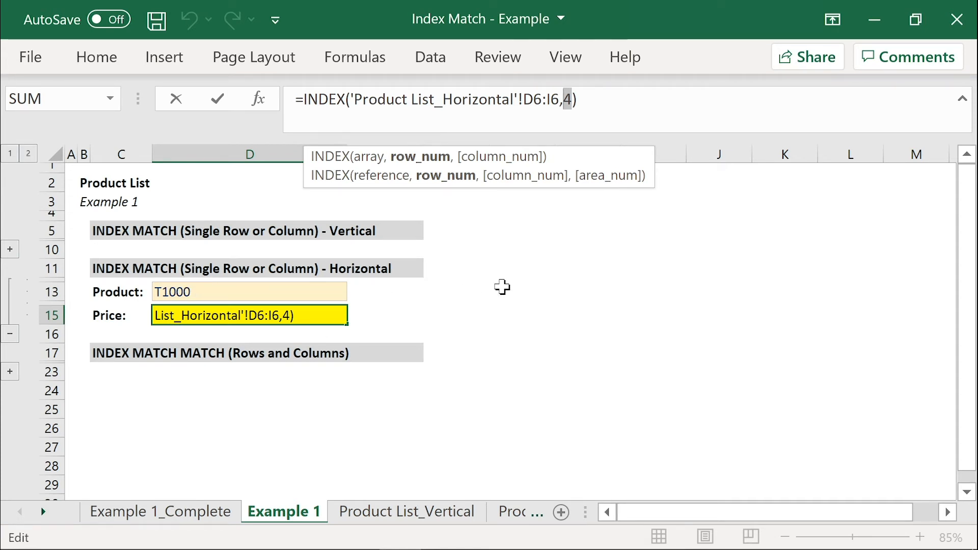
pyautogui.write('MATCH')
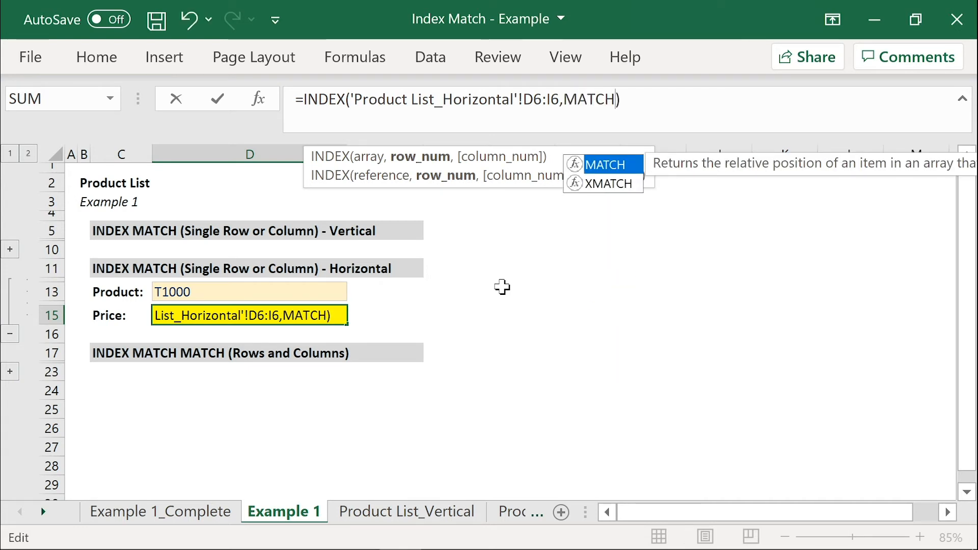
pyautogui.write('(')
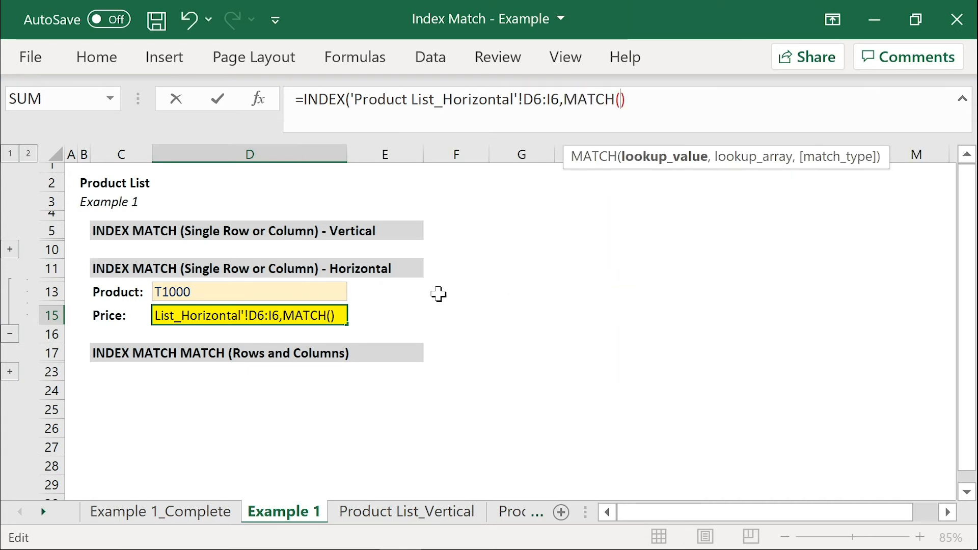
pyautogui.click(211, 292)
pyautogui.write(',')
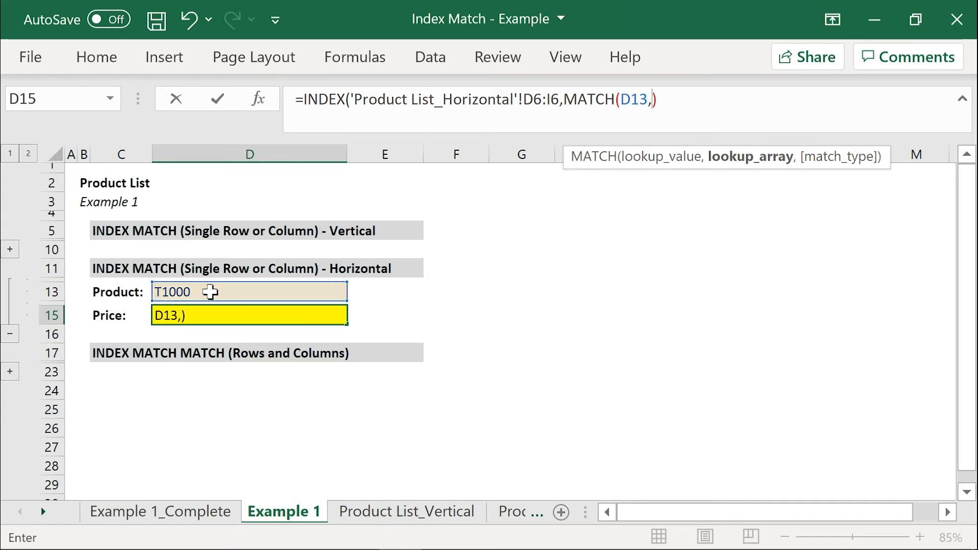
pyautogui.click(509, 512)
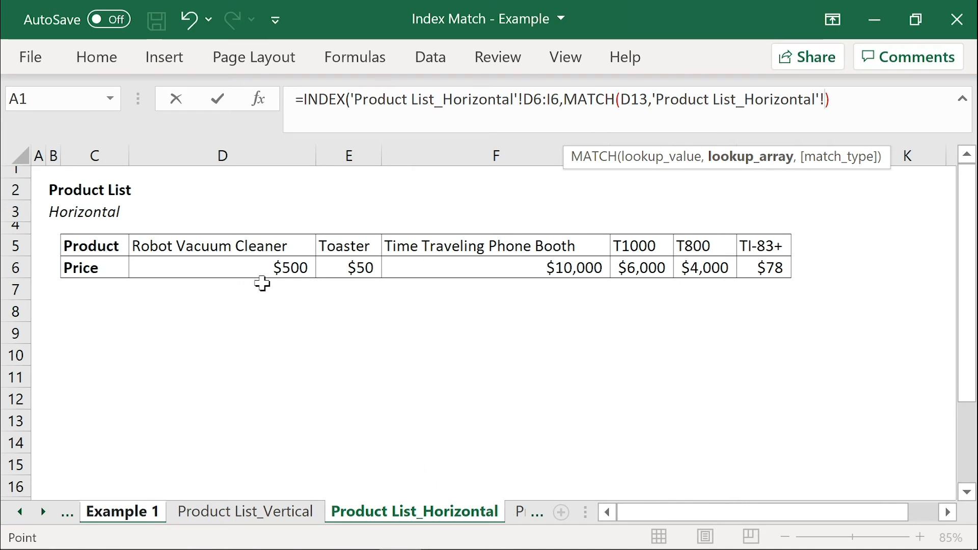
pyautogui.moveTo(217, 246); pyautogui.dragTo(766, 245)
pyautogui.click(764, 241)
pyautogui.moveTo(153, 246); pyautogui.dragTo(751, 245)
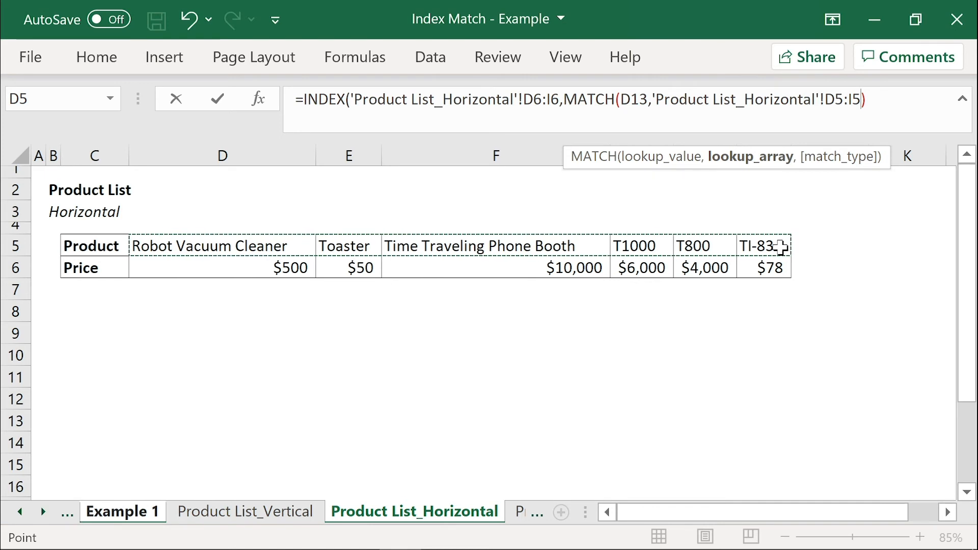
pyautogui.write(',')
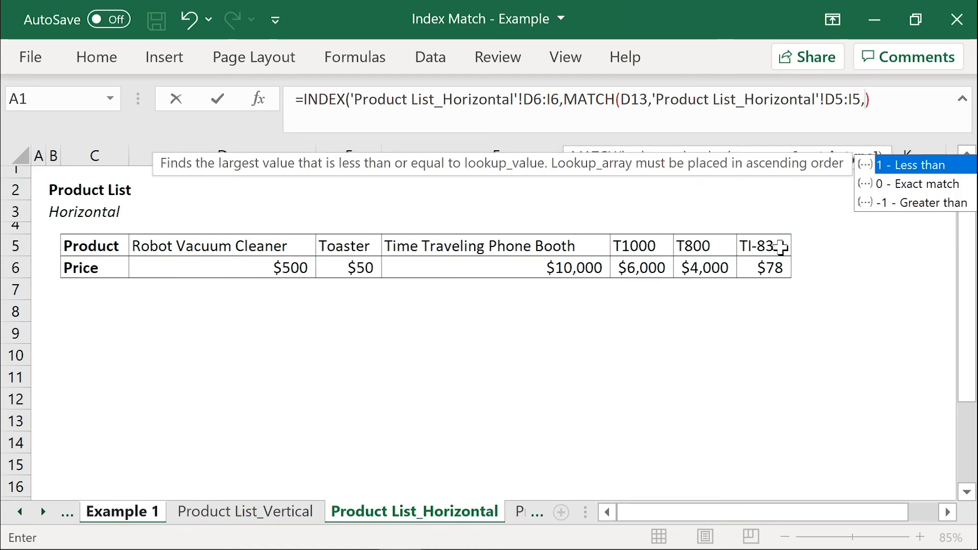
pyautogui.write('0)')
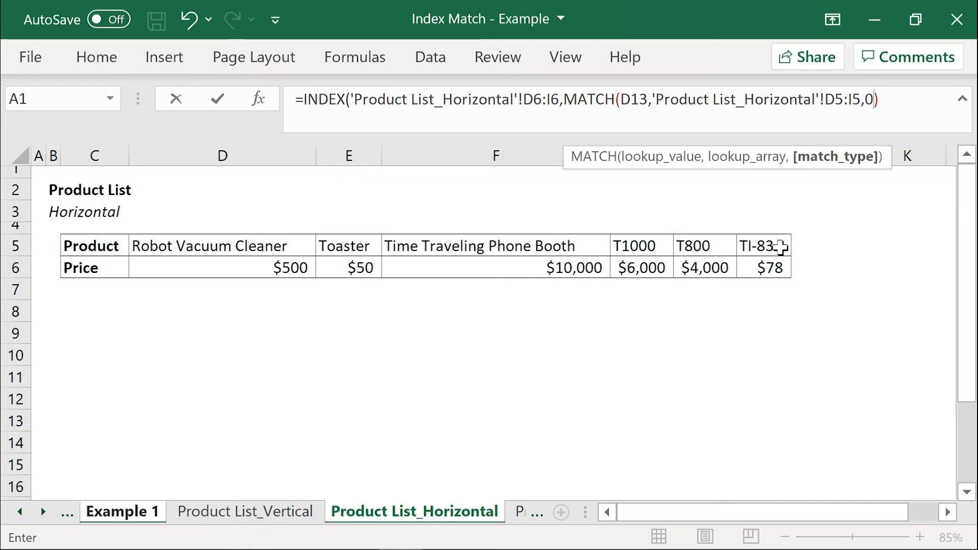
pyautogui.press('Return')
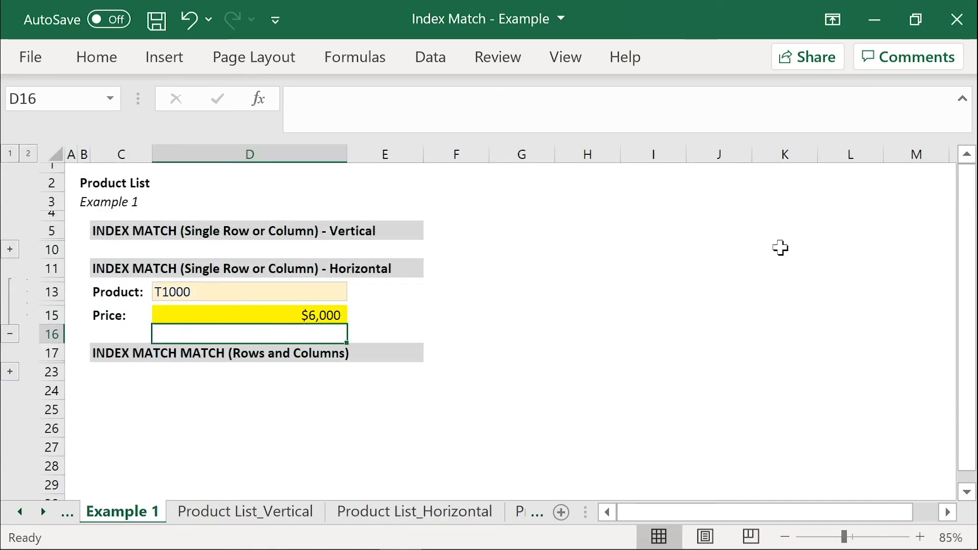
# Test the horizontal lookup by setting the product in D13 to Time Traveling Phone Booth and finally Robot Vacuum Cleaner
pyautogui.click(327, 294)
pyautogui.click(356, 294)
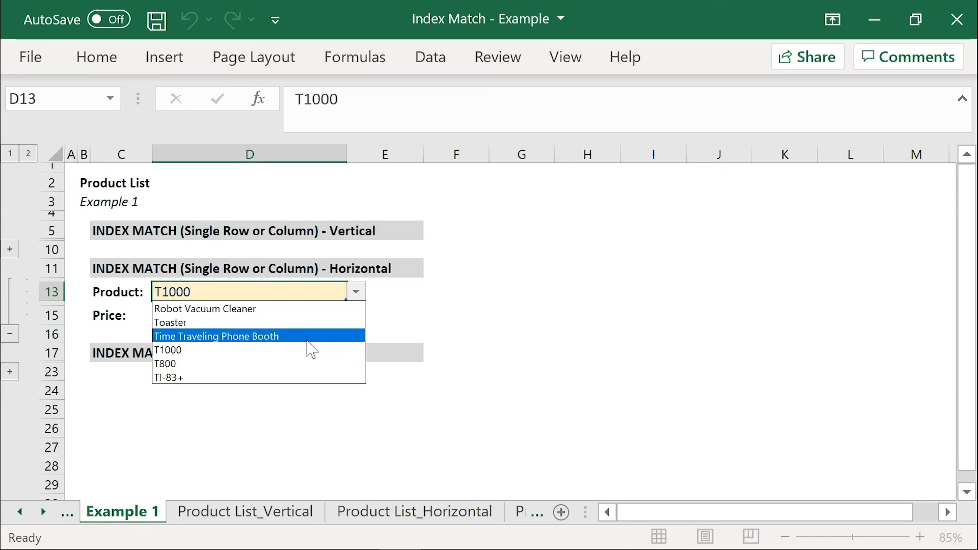
pyautogui.click(312, 336)
pyautogui.click(356, 292)
pyautogui.click(340, 309)
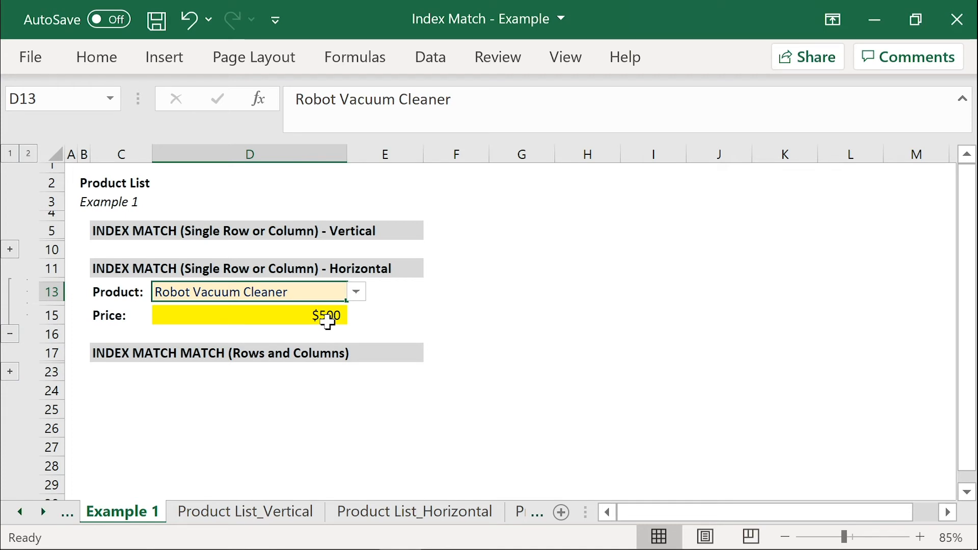
# Collapse the vertical and horizontal sections, and expand the INDEX MATCH MATCH section to review its product row and price cell
pyautogui.click(10, 249)
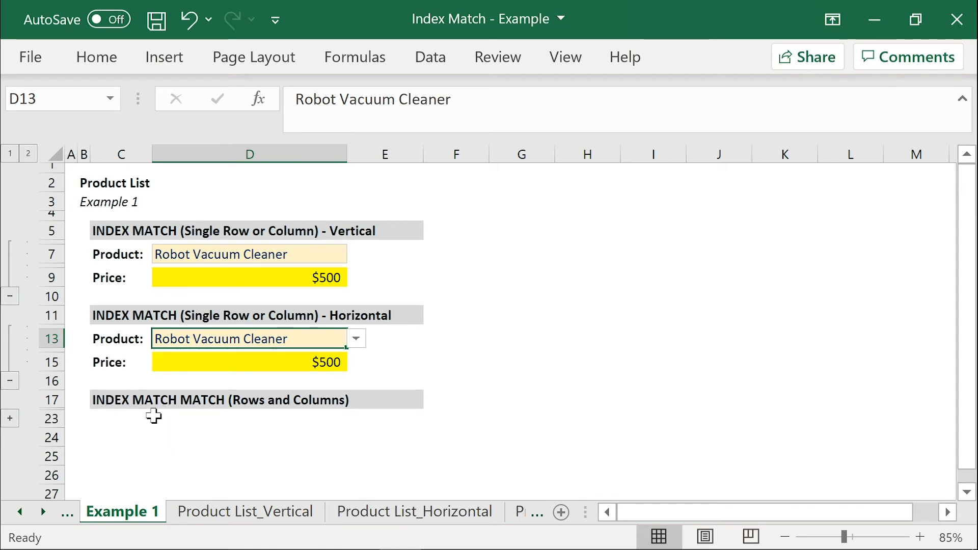
pyautogui.click(9, 296)
pyautogui.click(10, 335)
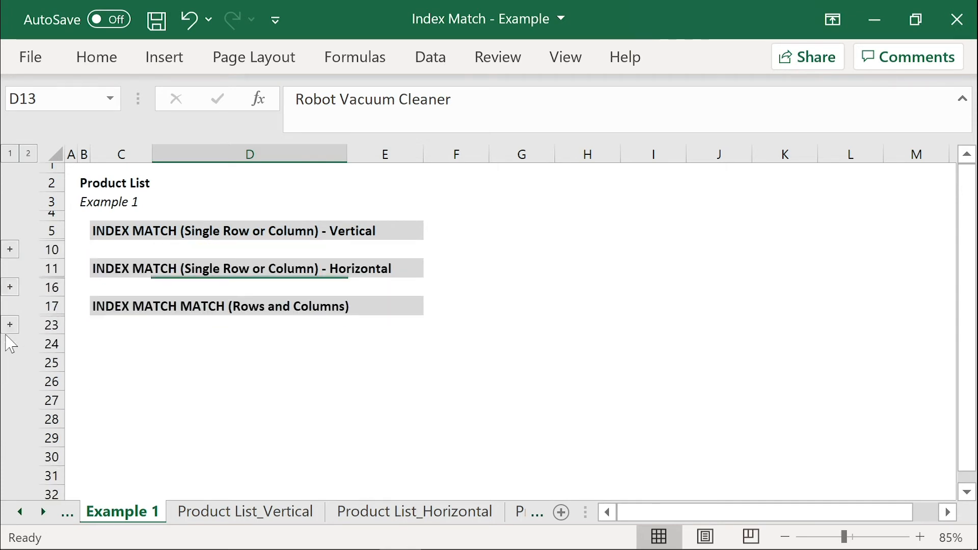
pyautogui.click(9, 325)
pyautogui.moveTo(127, 330); pyautogui.dragTo(250, 334)
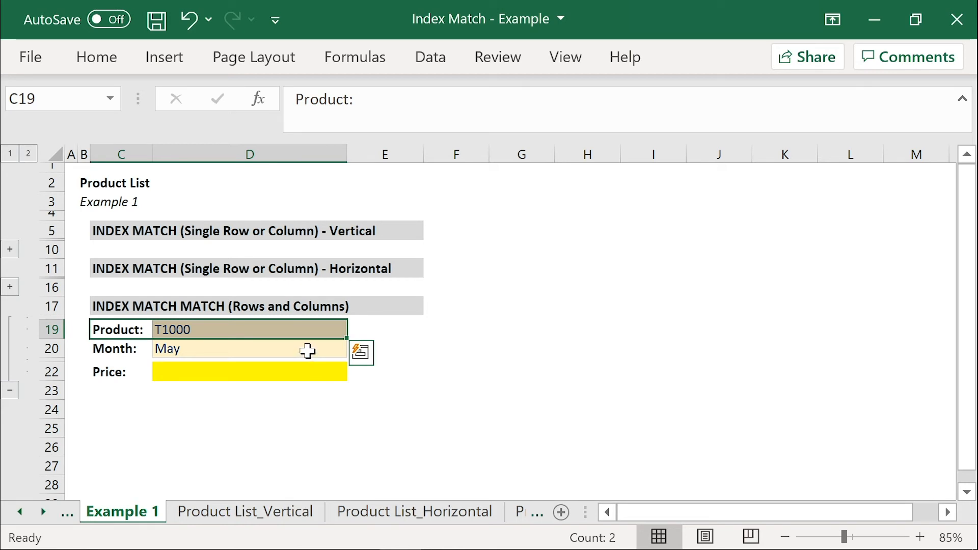
pyautogui.click(287, 369)
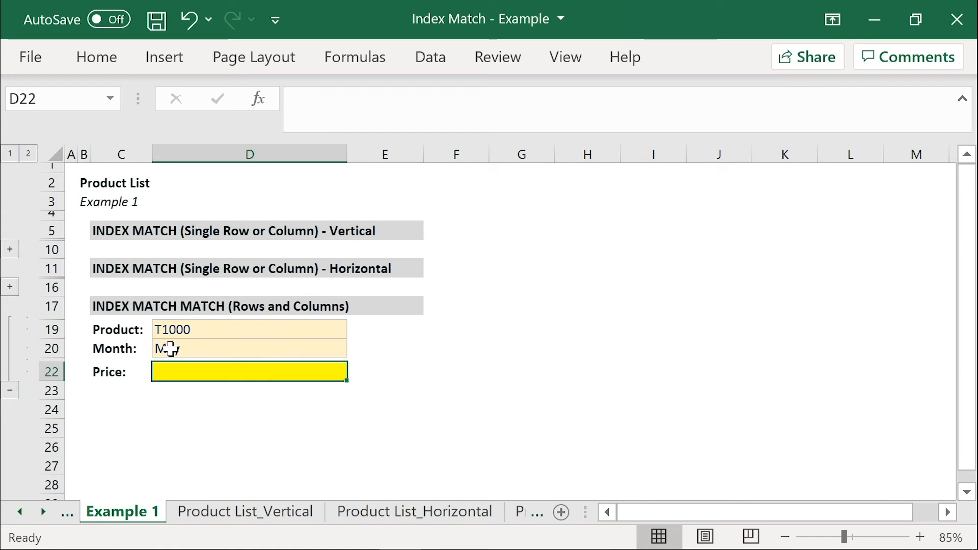
pyautogui.moveTo(122, 330); pyautogui.dragTo(258, 331)
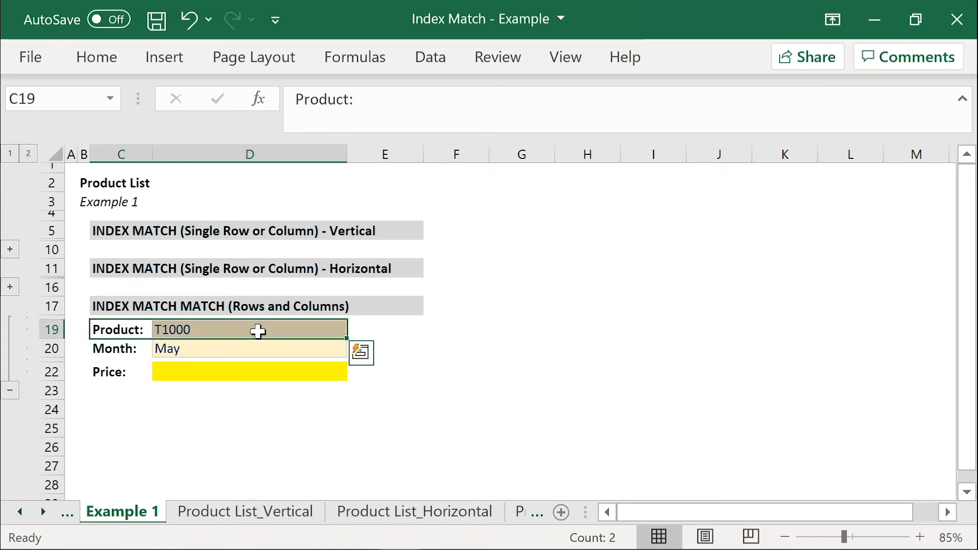
# Enter =INDEX('Product List_Complex'!D7:O12,4,5) in price cell D22 of the INDEX MATCH MATCH section
pyautogui.click(209, 371)
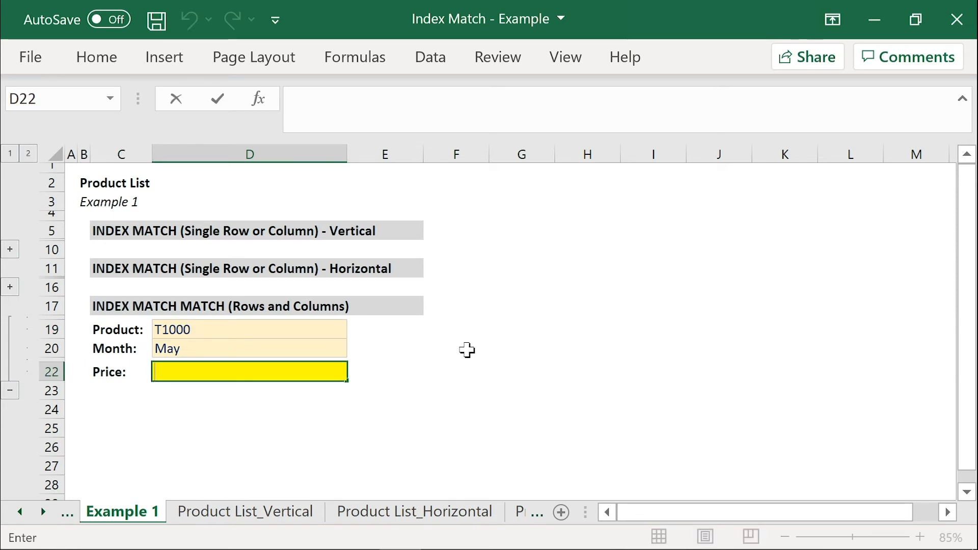
pyautogui.write('=INDEX(')
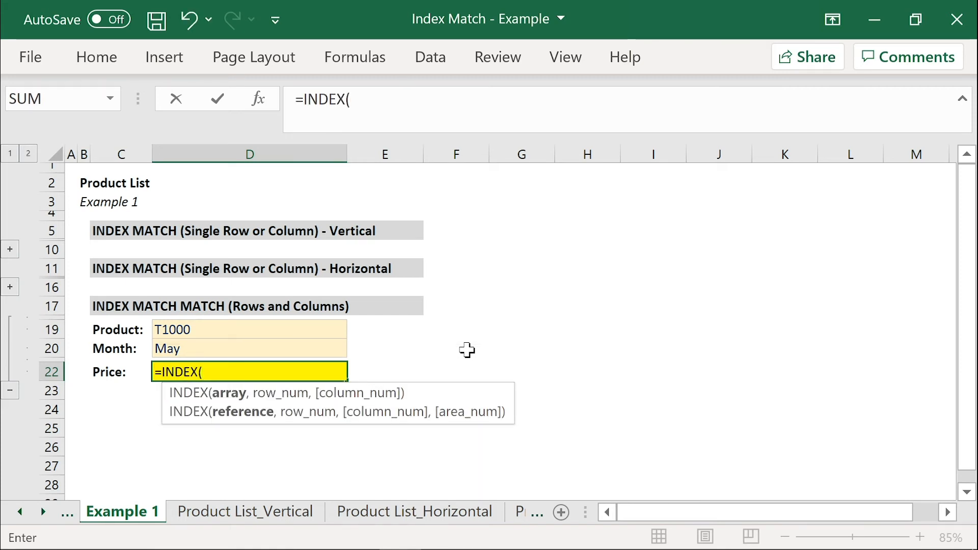
pyautogui.click(42, 512)
pyautogui.click(43, 512)
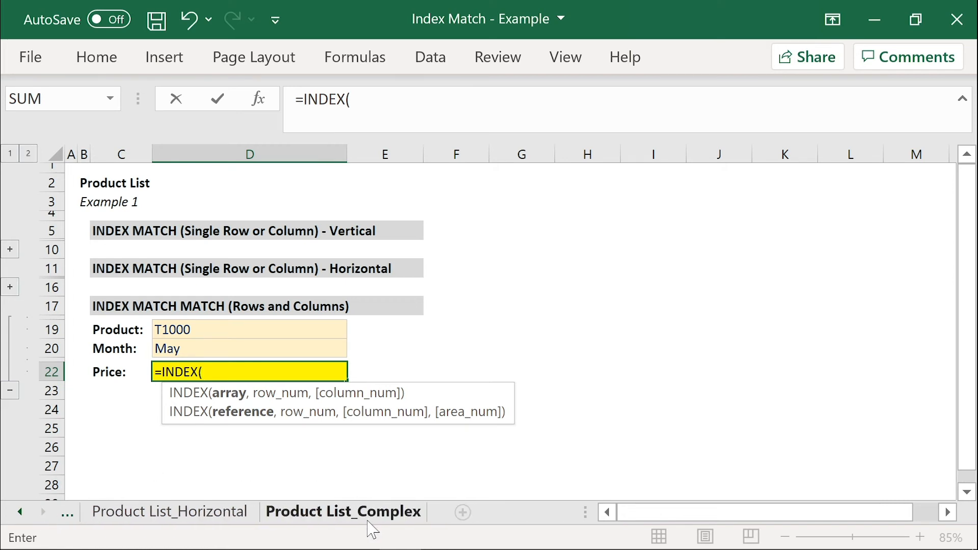
pyautogui.click(346, 512)
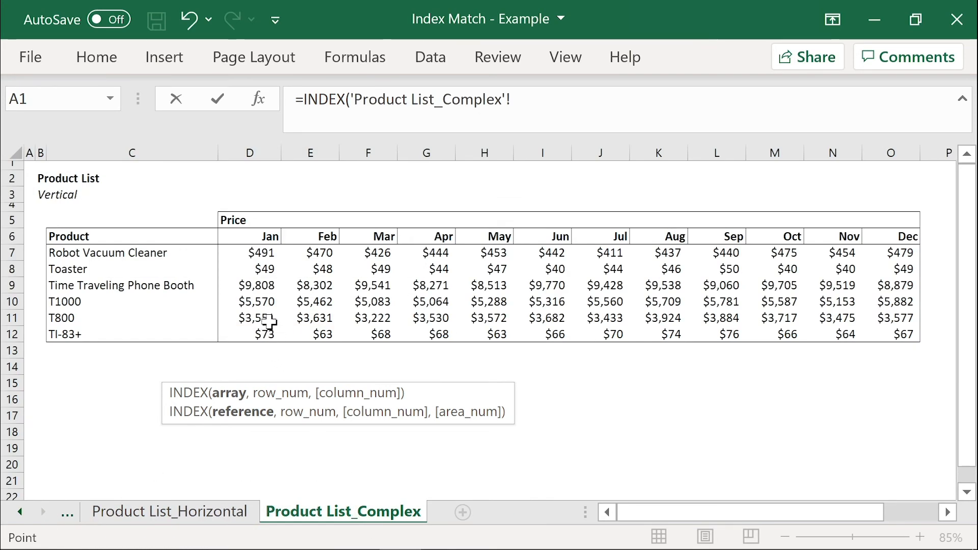
pyautogui.moveTo(260, 255); pyautogui.dragTo(880, 340)
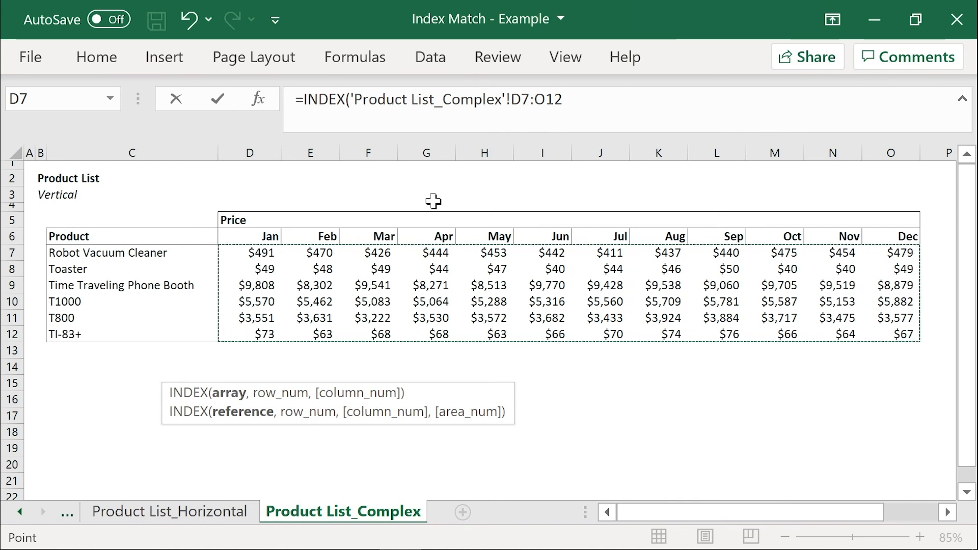
pyautogui.write(',')
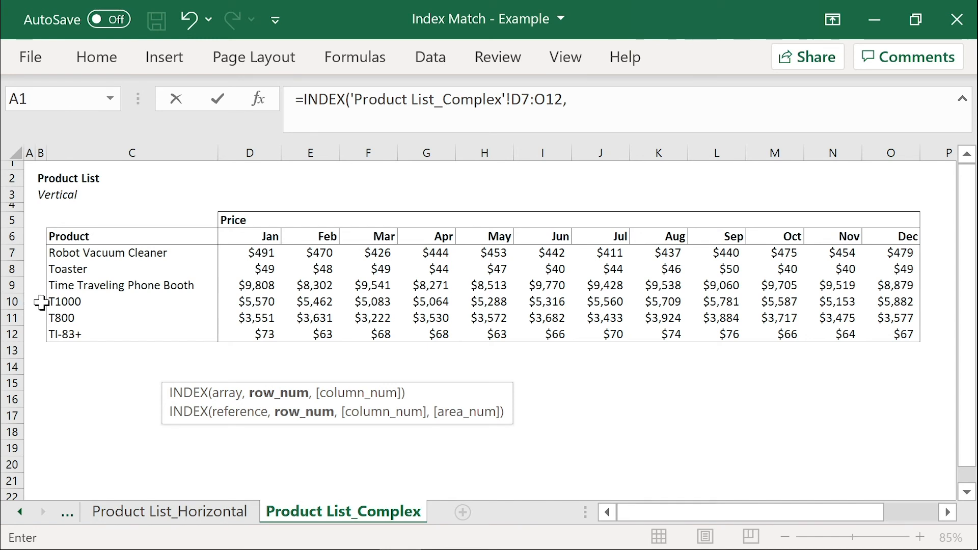
pyautogui.write('4,')
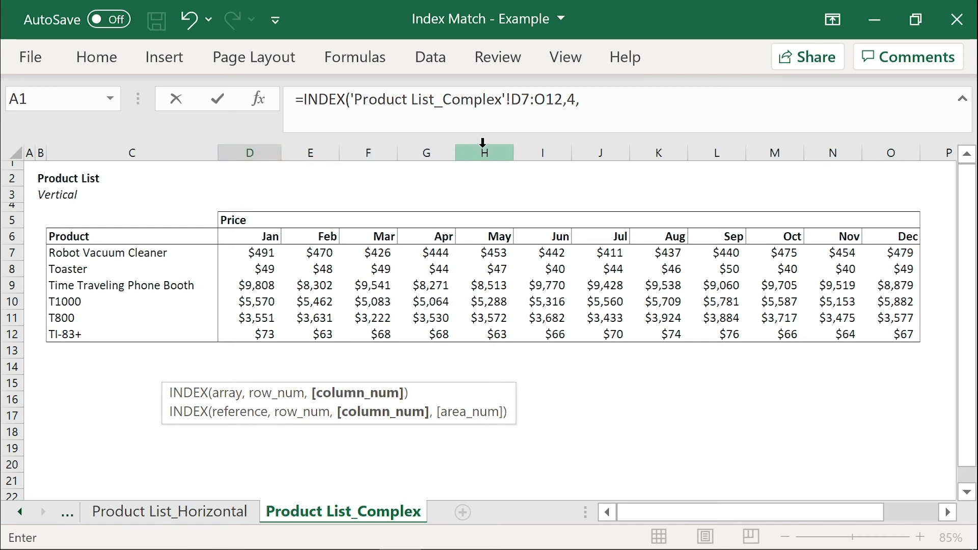
pyautogui.write('5')
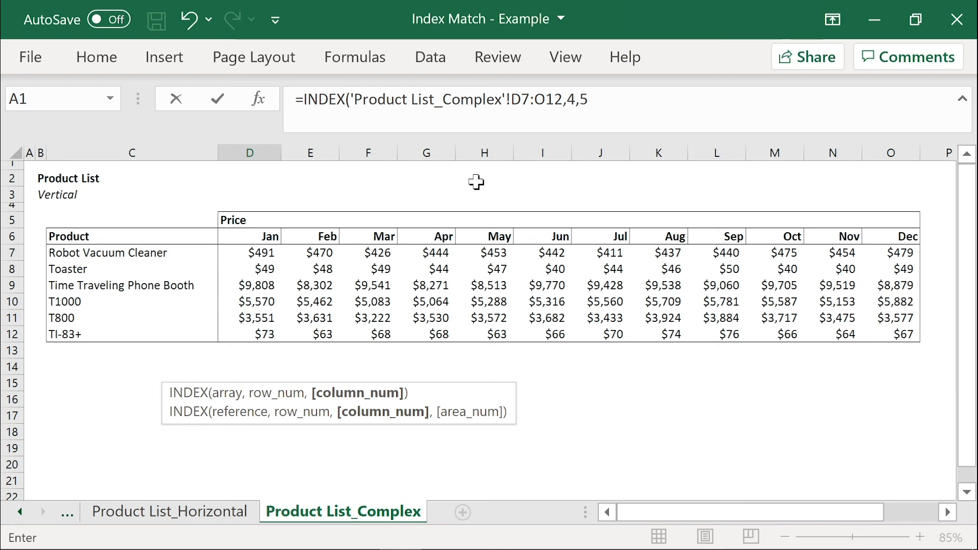
pyautogui.write(')')
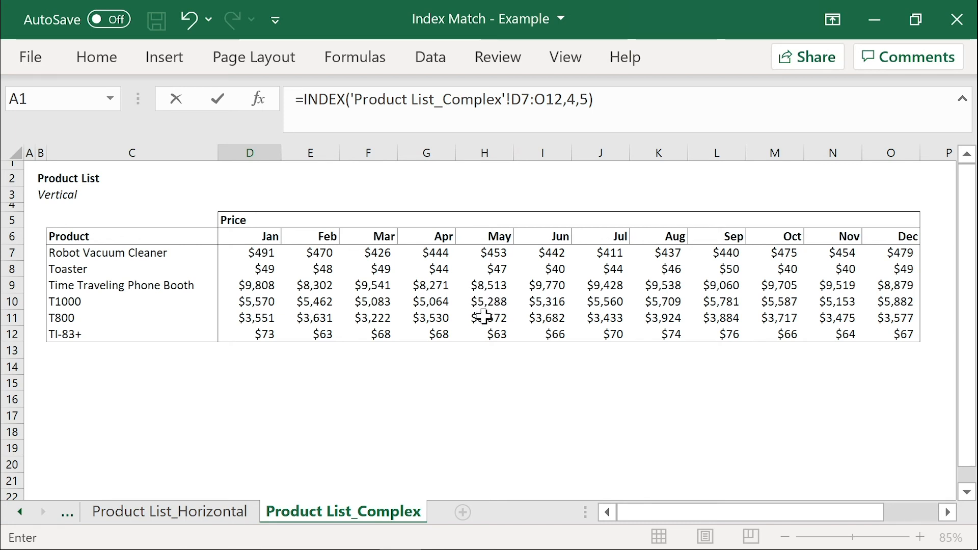
pyautogui.press('Return')
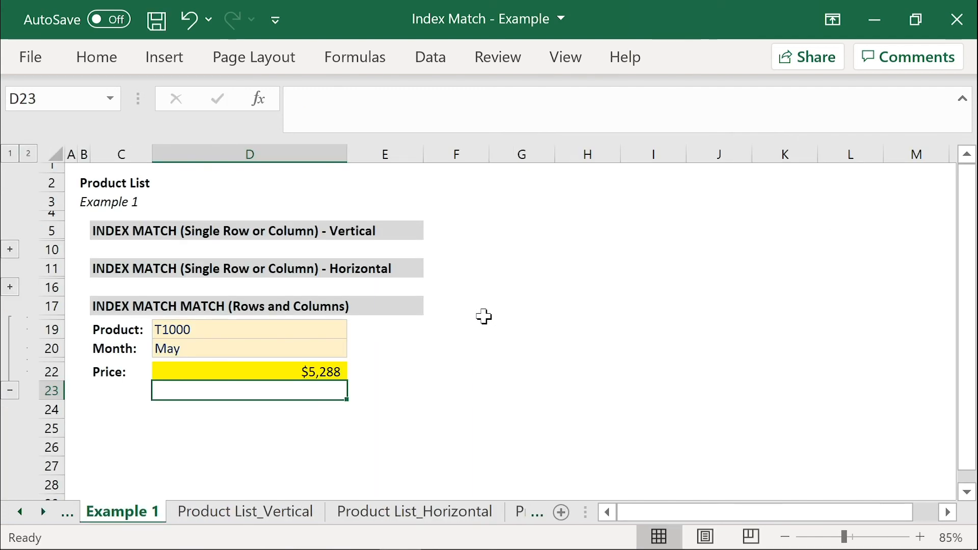
# Replace the fixed row number 4 in D22's INDEX formula with a MATCH function using product cell D19 as lookup value
pyautogui.press('Up')
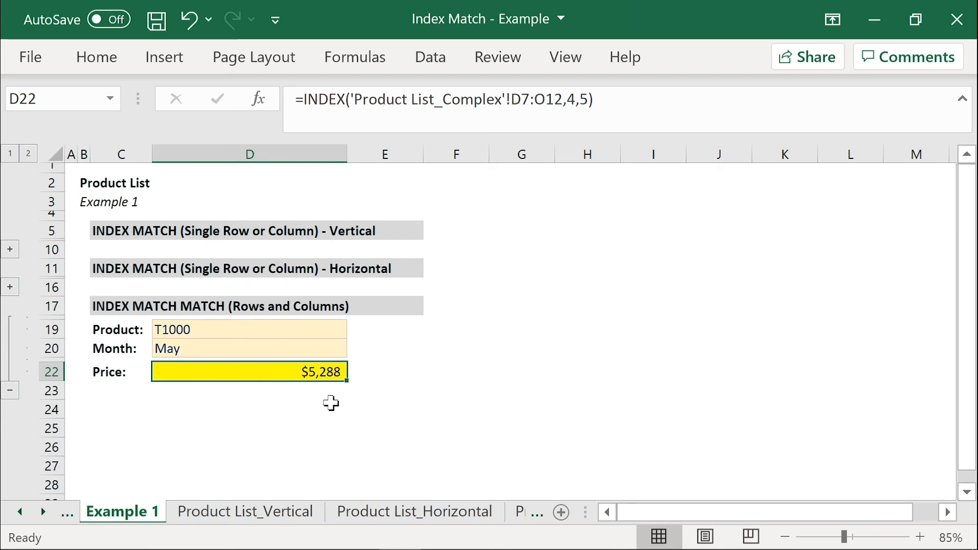
pyautogui.doubleClick(571, 99)
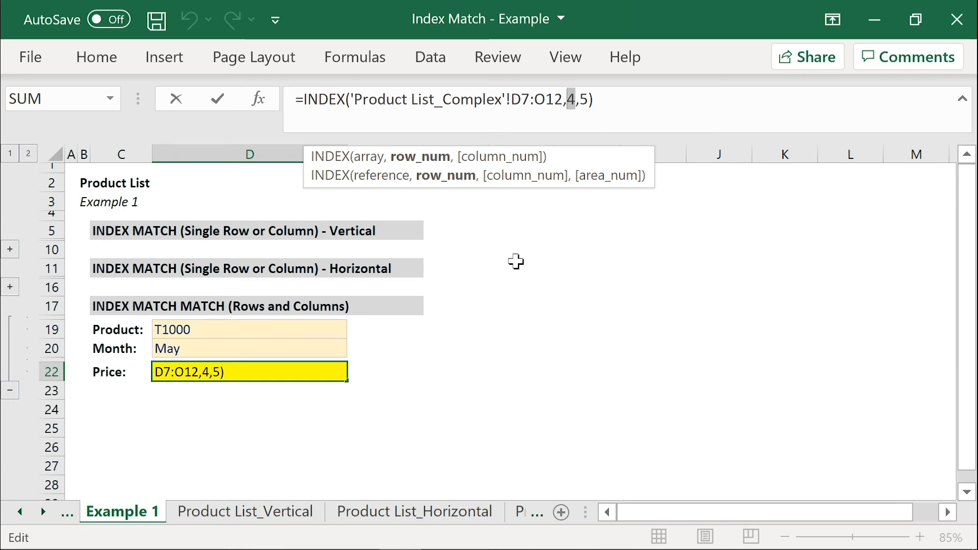
pyautogui.press('Delete')
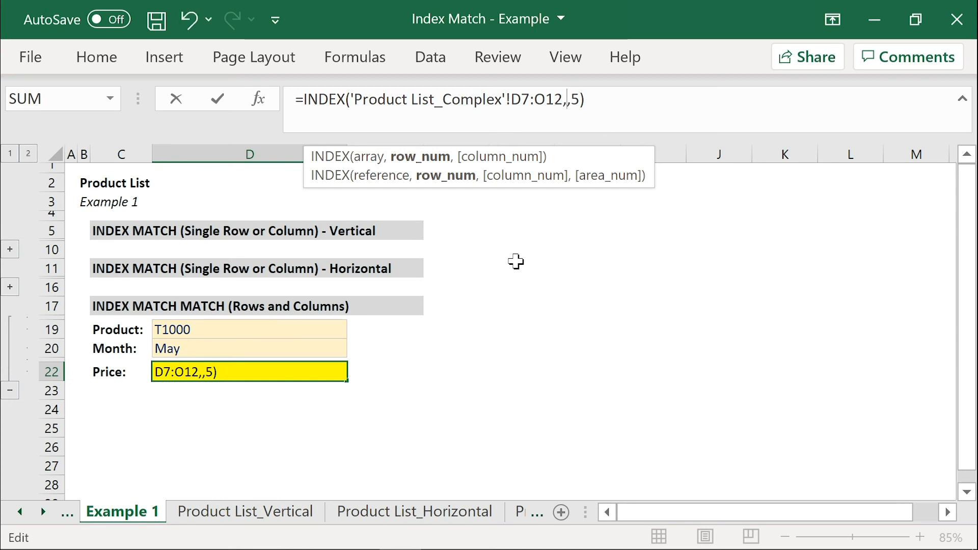
pyautogui.write('MATCH')
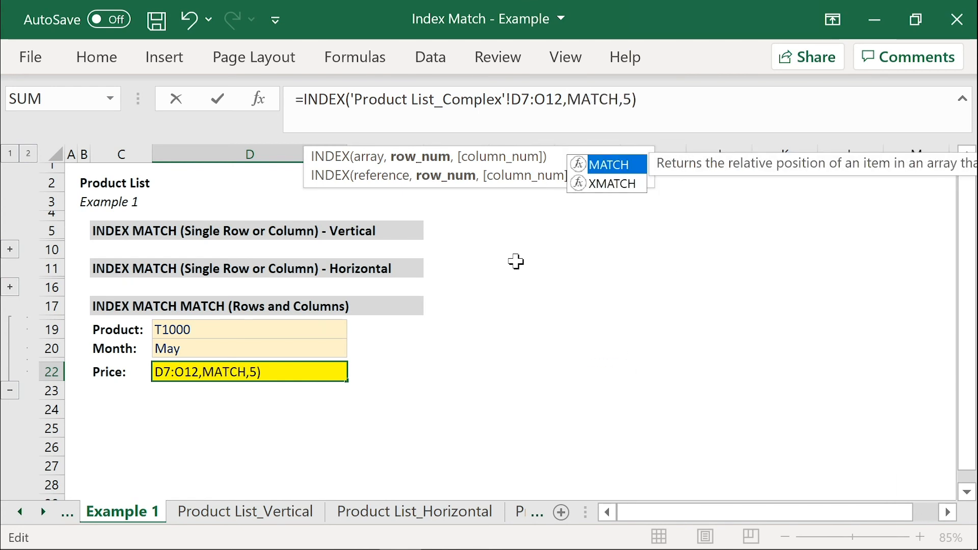
pyautogui.write('(')
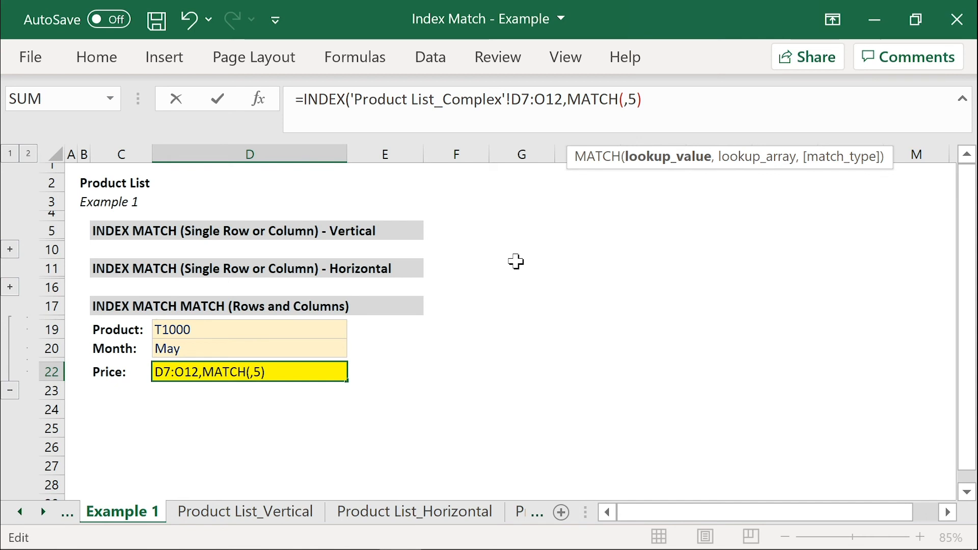
pyautogui.click(193, 330)
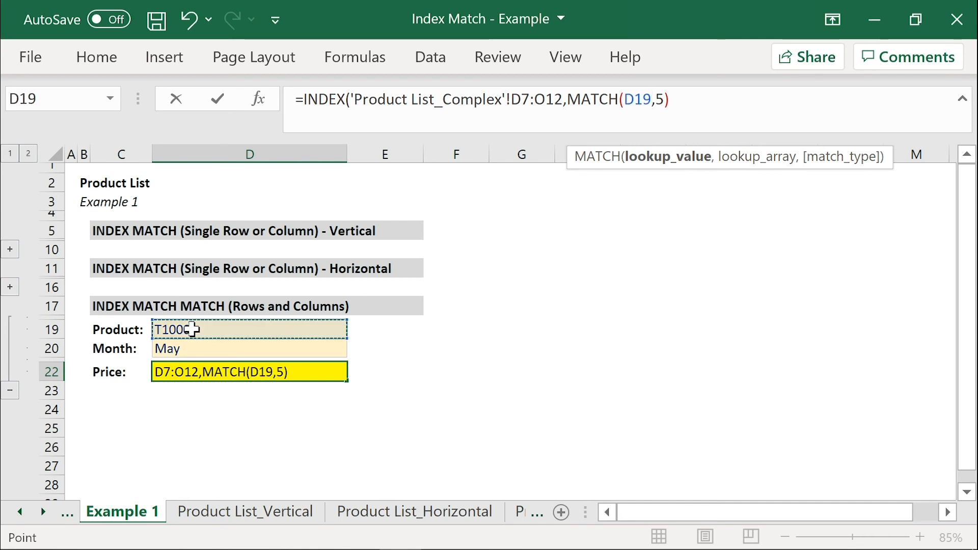
pyautogui.write(',')
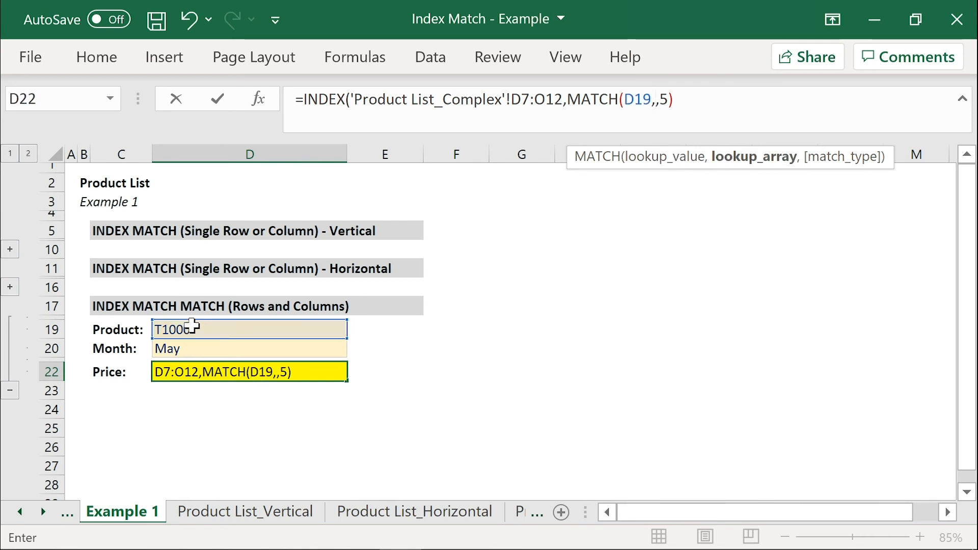
# Complete the row MATCH in D22 with lookup array 'Product List_Complex'!C7:C12 and match type 0, and enter the formula
pyautogui.click(44, 513)
pyautogui.click(43, 513)
pyautogui.click(311, 513)
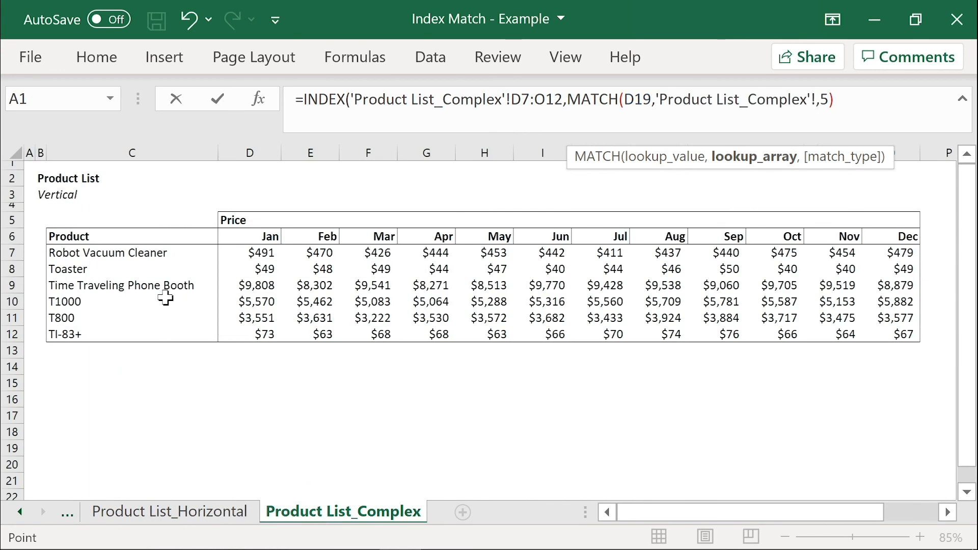
pyautogui.moveTo(98, 255); pyautogui.dragTo(105, 338)
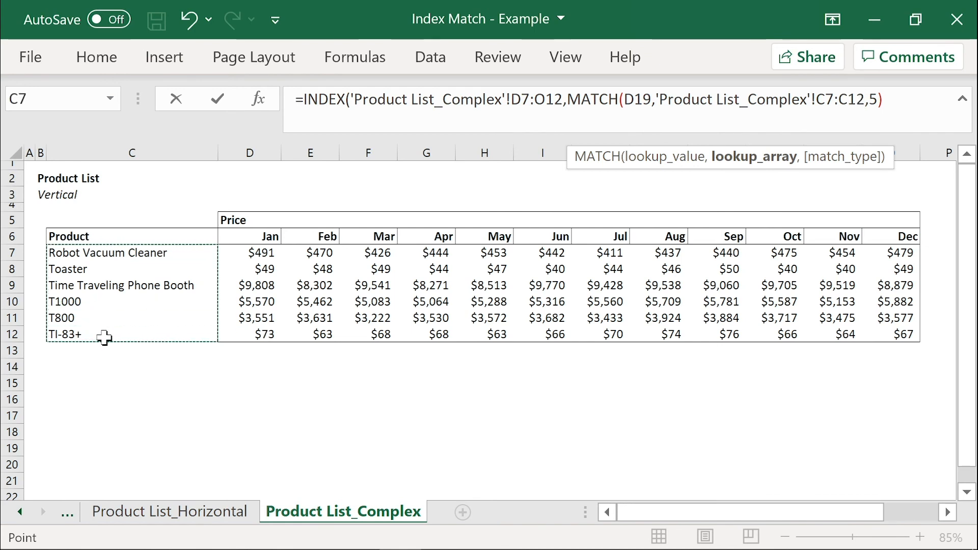
pyautogui.write(',')
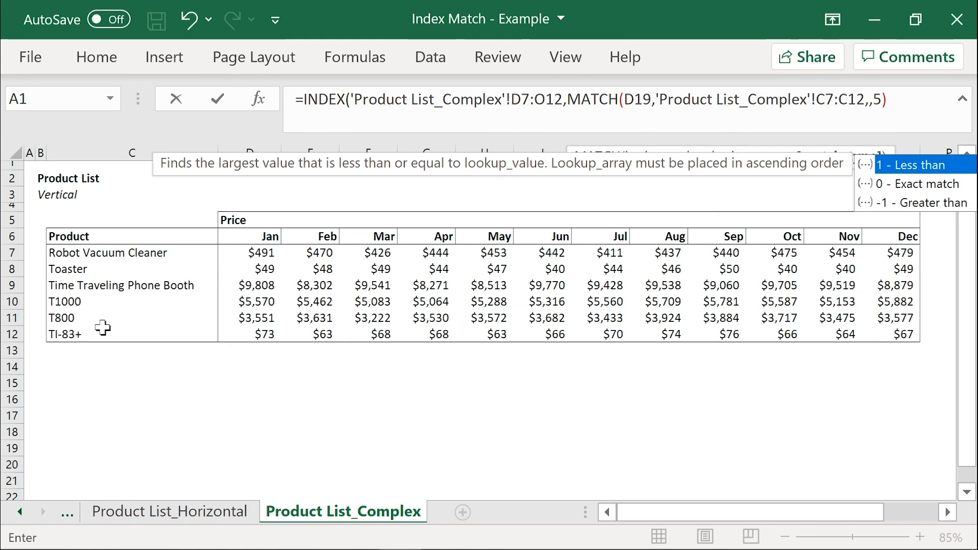
pyautogui.write('0)')
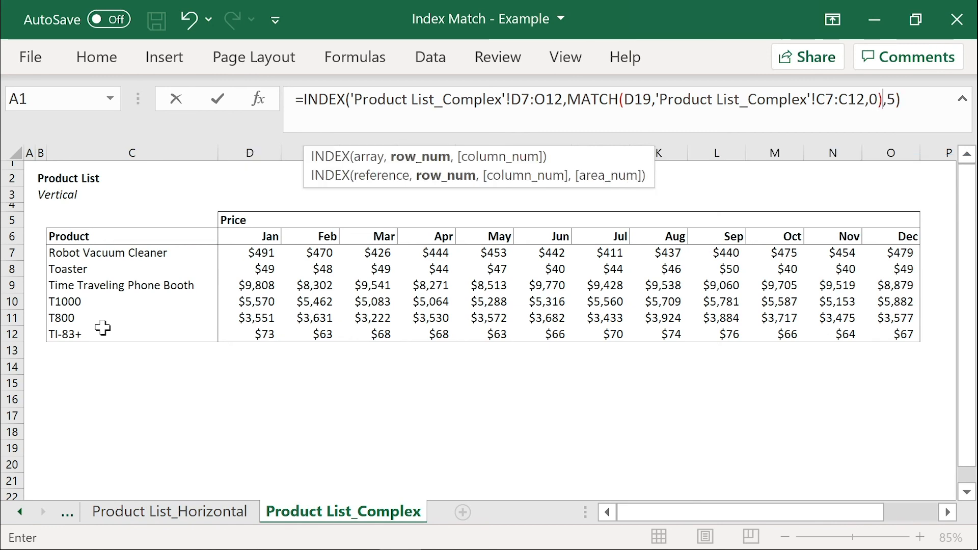
pyautogui.press('Return')
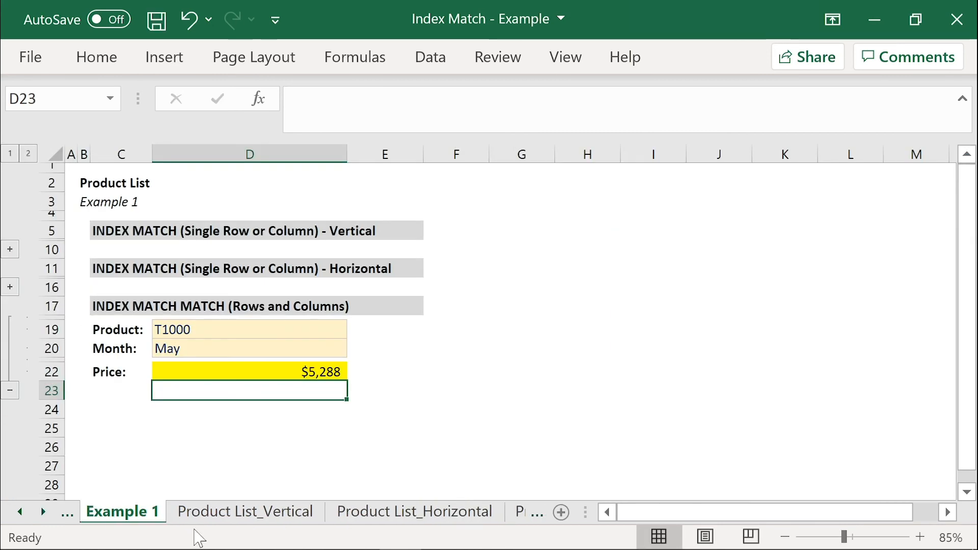
# Test the row lookup by trying other products in D19, ending with Toaster
pyautogui.click(301, 371)
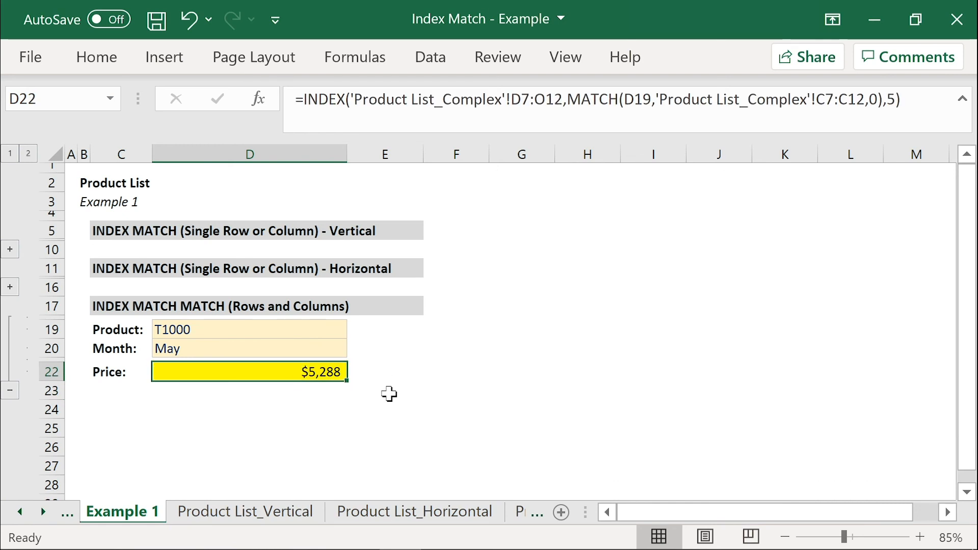
pyautogui.click(335, 330)
pyautogui.click(356, 330)
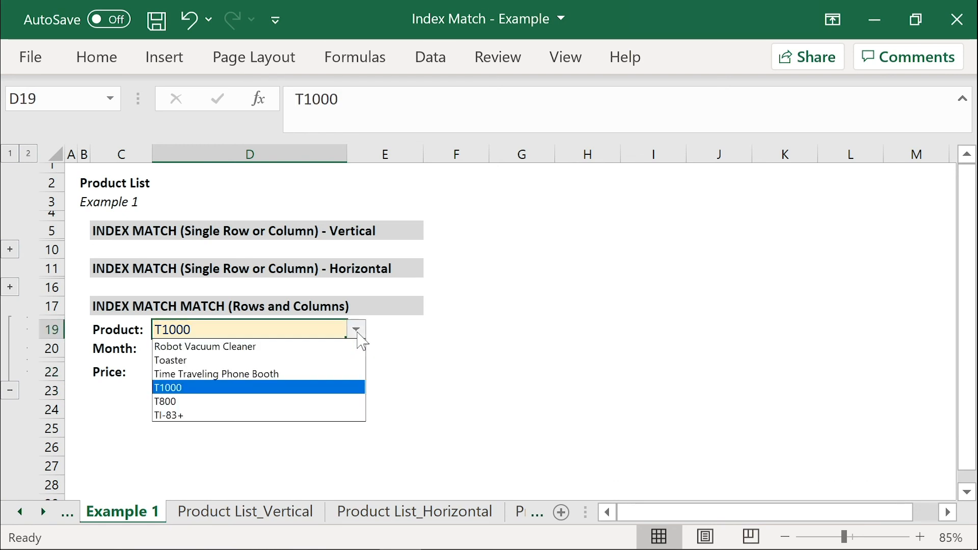
pyautogui.click(320, 389)
pyautogui.click(356, 330)
pyautogui.click(332, 331)
pyautogui.click(356, 331)
pyautogui.click(285, 416)
pyautogui.click(356, 331)
pyautogui.click(334, 362)
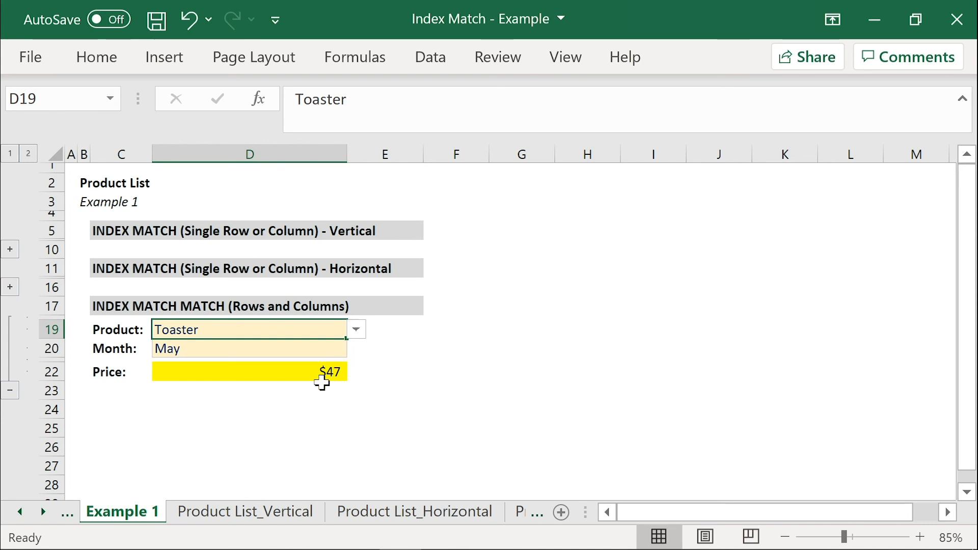
# Replace the fixed column number 5 in D22's INDEX formula with a MATCH function using month cell D20 as lookup value
pyautogui.click(298, 375)
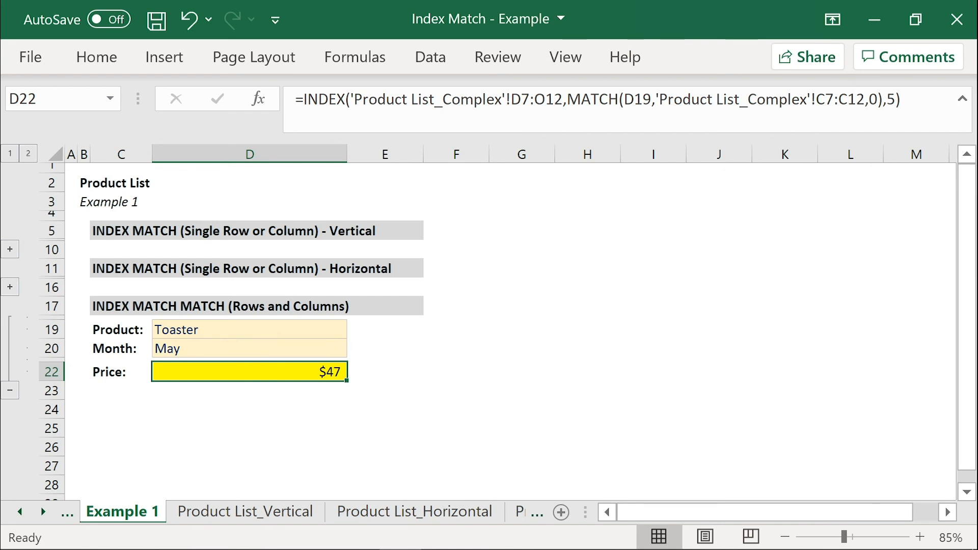
pyautogui.click(886, 99)
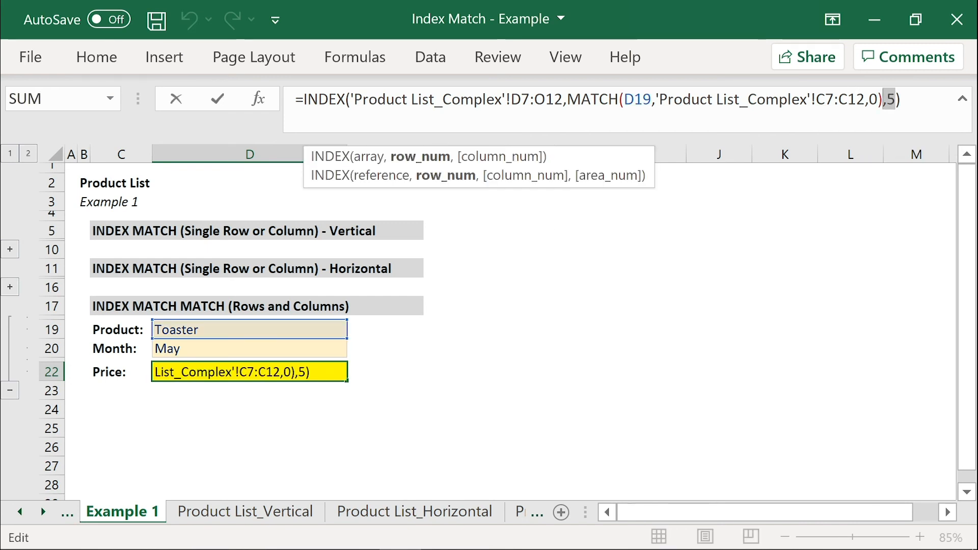
pyautogui.press('Escape')
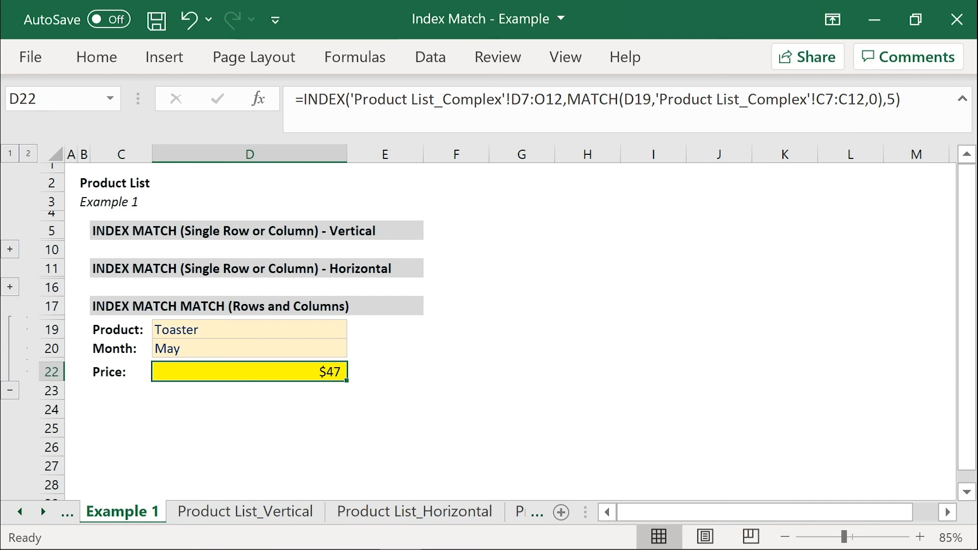
pyautogui.click(896, 99)
pyautogui.press('BackSpace')
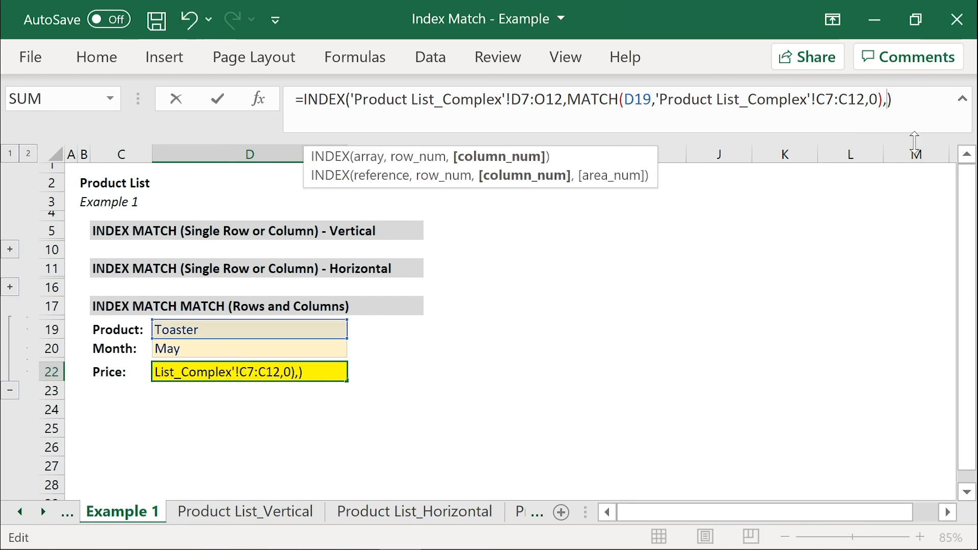
pyautogui.write('MATCH(')
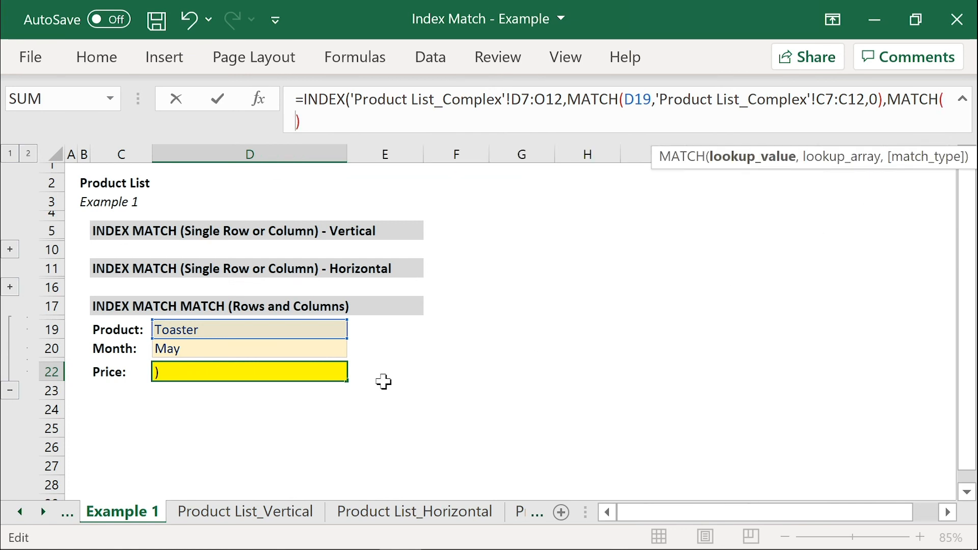
pyautogui.click(278, 351)
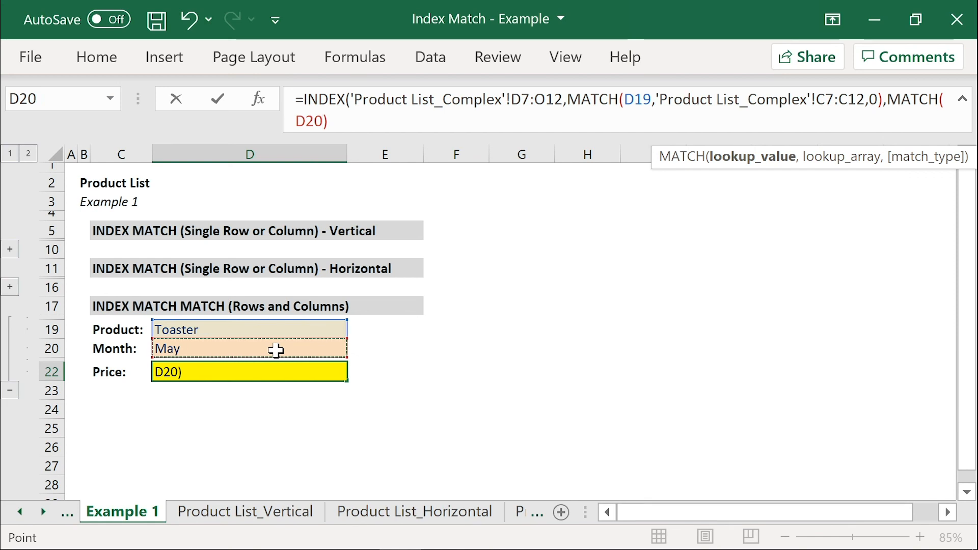
pyautogui.write(',')
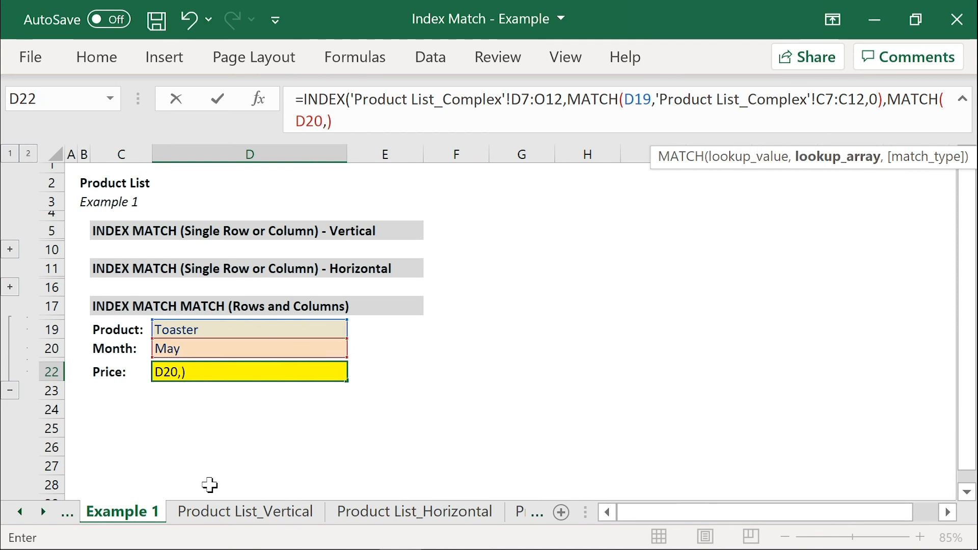
# Complete the column MATCH in D22 with lookup array 'Product List_Complex'!D6:O6 and match type 0, and enter the formula
pyautogui.click(45, 513)
pyautogui.click(45, 512)
pyautogui.click(355, 517)
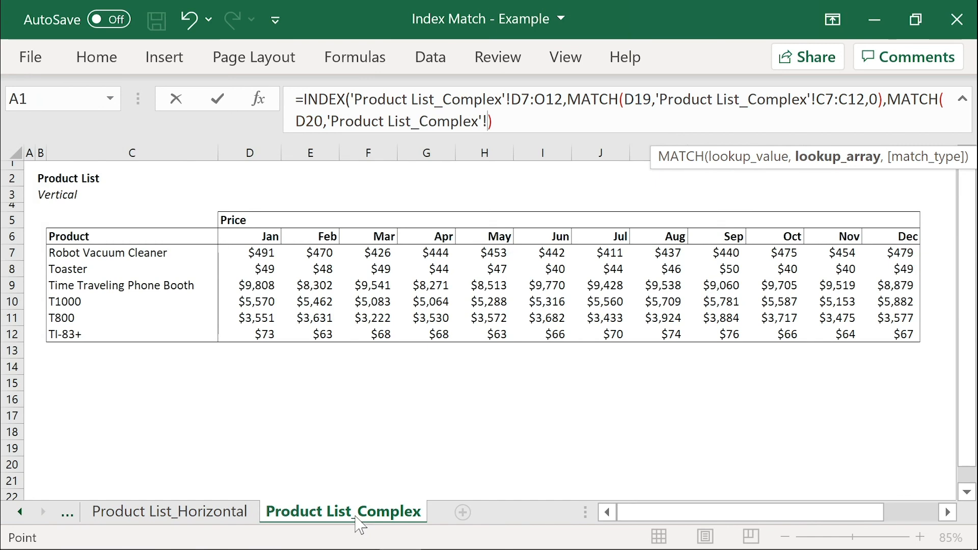
pyautogui.moveTo(257, 238); pyautogui.dragTo(881, 232)
pyautogui.click(881, 232)
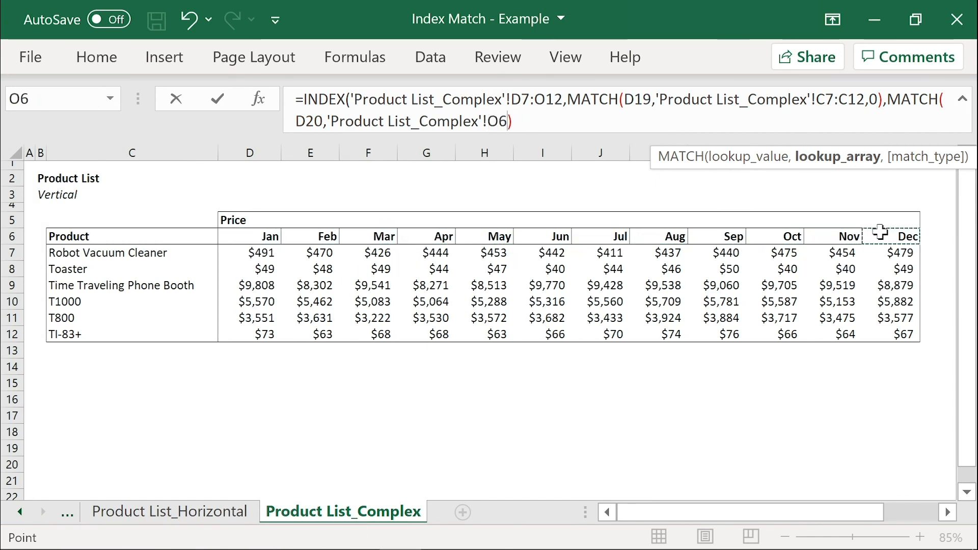
pyautogui.moveTo(236, 236); pyautogui.dragTo(874, 232)
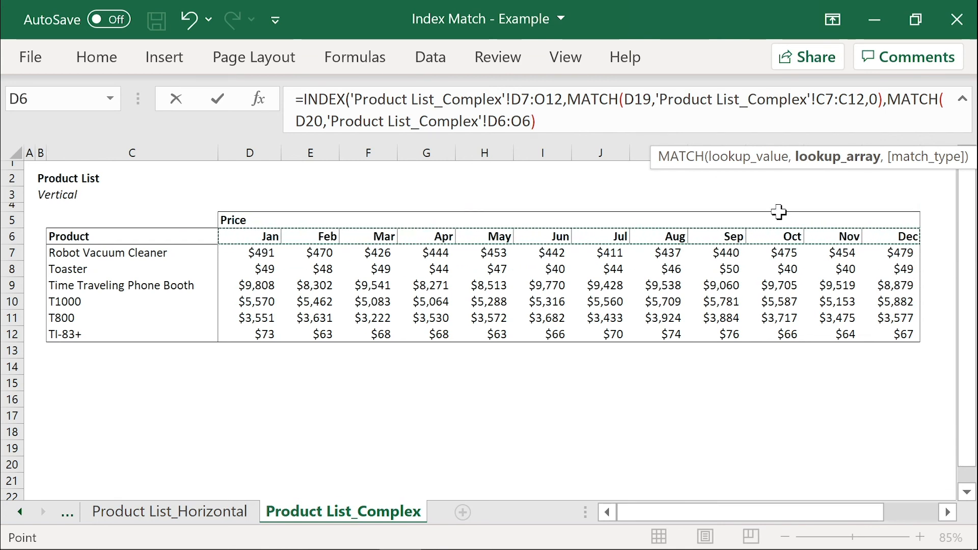
pyautogui.write(',')
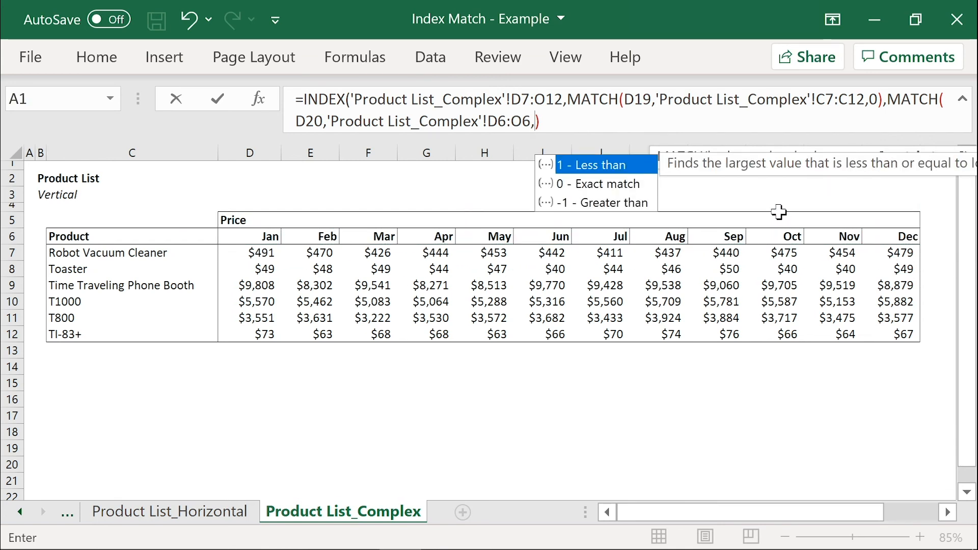
pyautogui.write('0)')
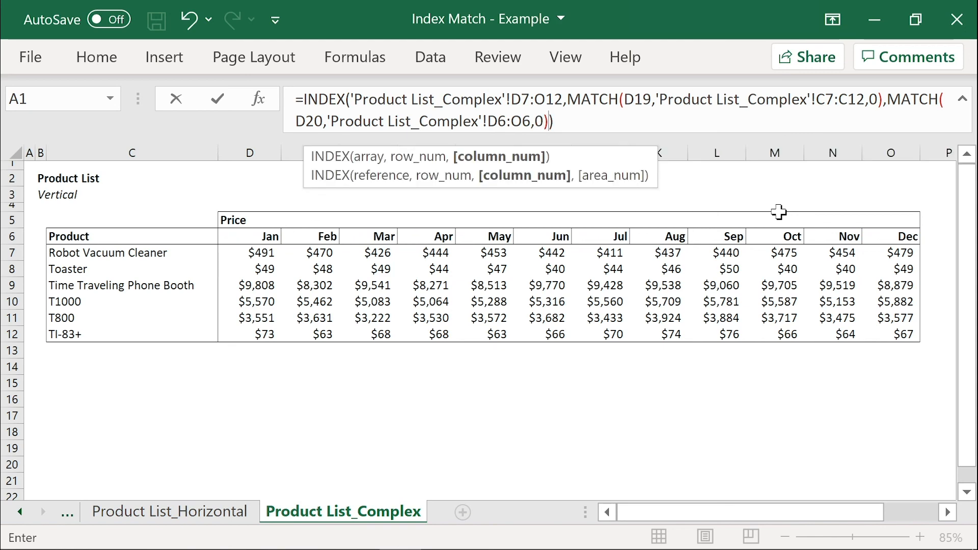
pyautogui.press('Return')
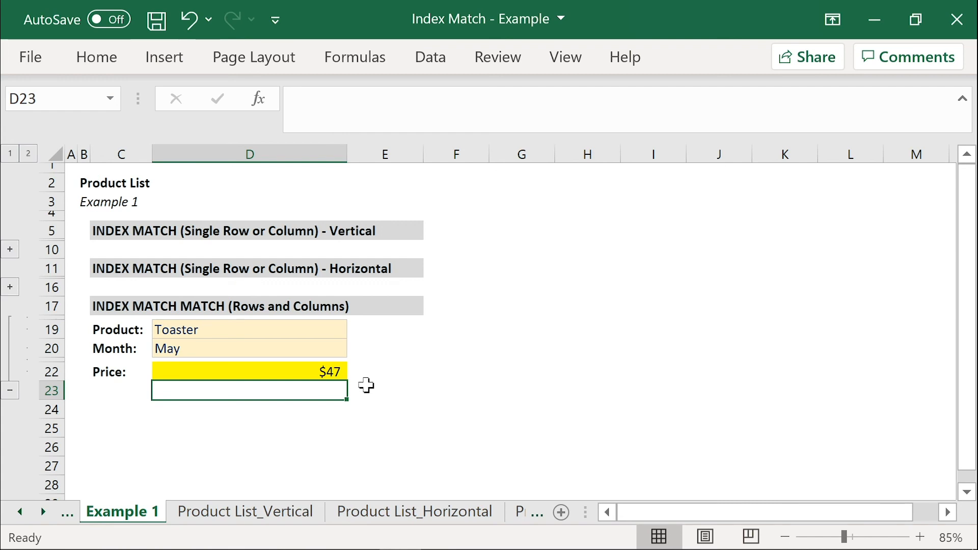
# Test the two-way lookup with product T1000 in D19 and month Oct in D20, and review D22's formula and its inputs
pyautogui.click(298, 331)
pyautogui.click(355, 330)
pyautogui.click(313, 387)
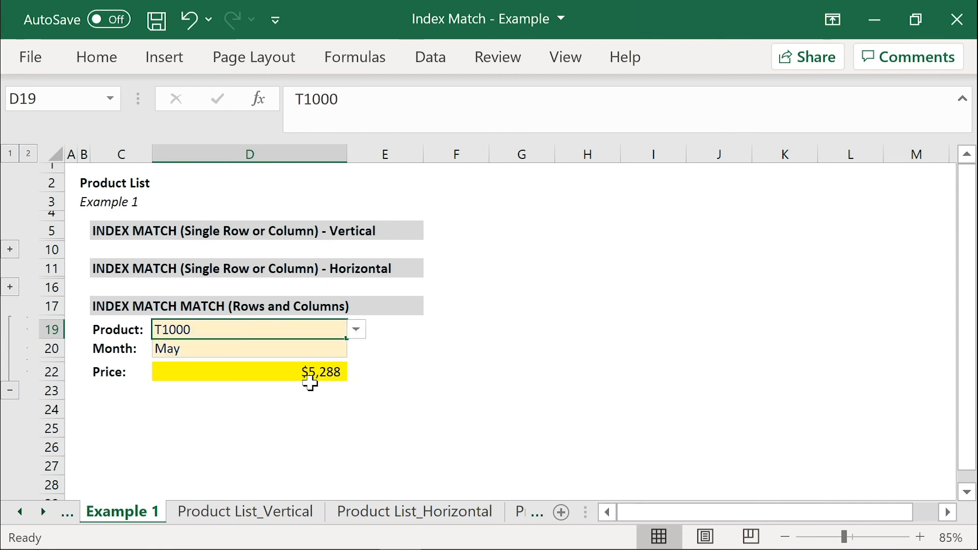
pyautogui.click(331, 348)
pyautogui.click(356, 348)
pyautogui.click(317, 432)
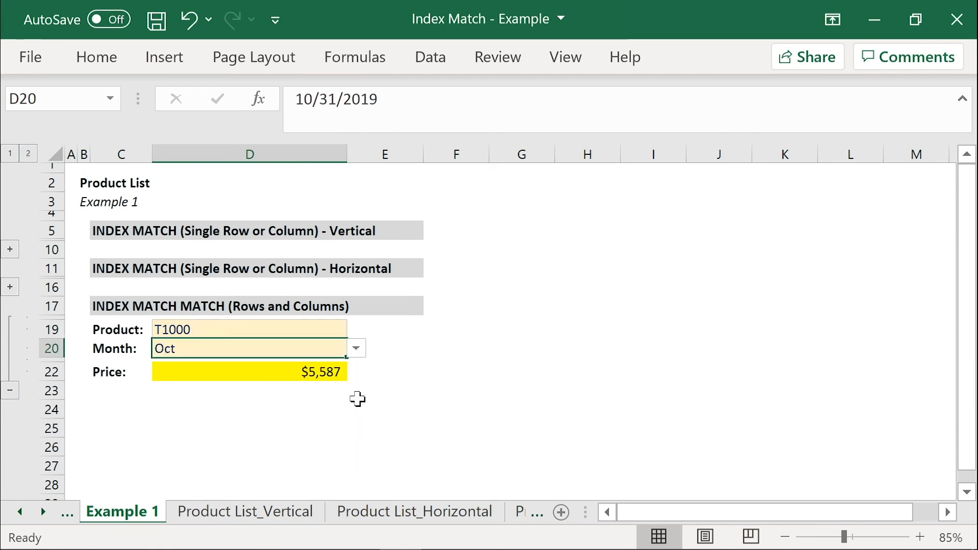
pyautogui.click(276, 374)
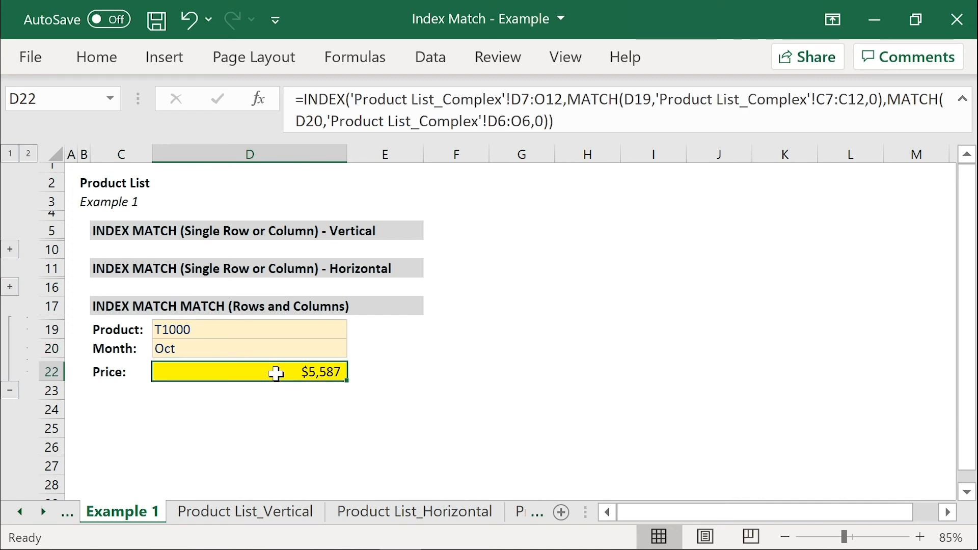
pyautogui.click(212, 332)
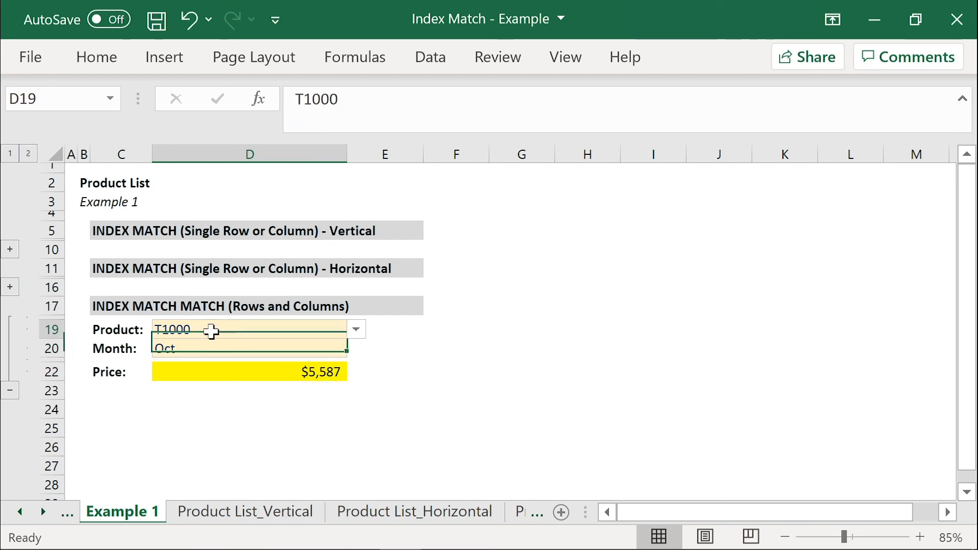
pyautogui.click(243, 346)
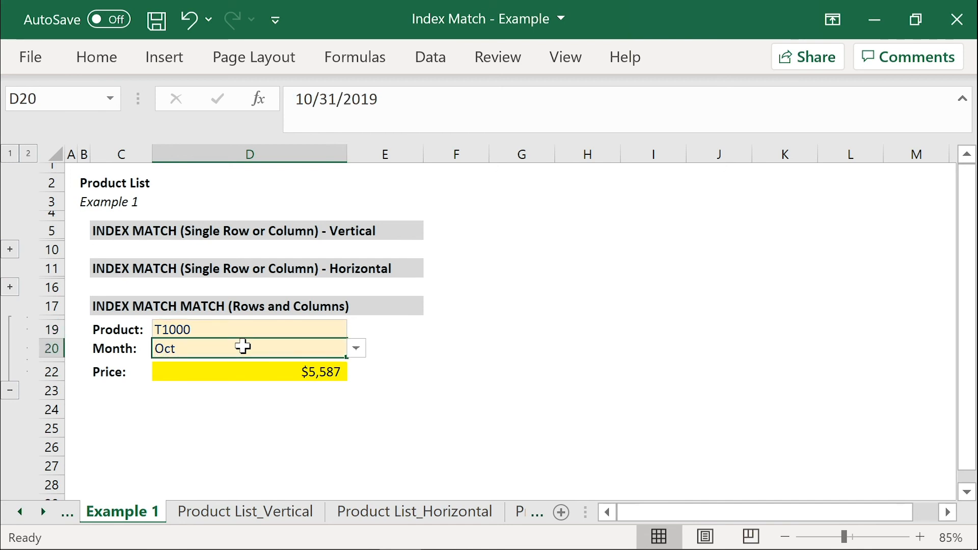